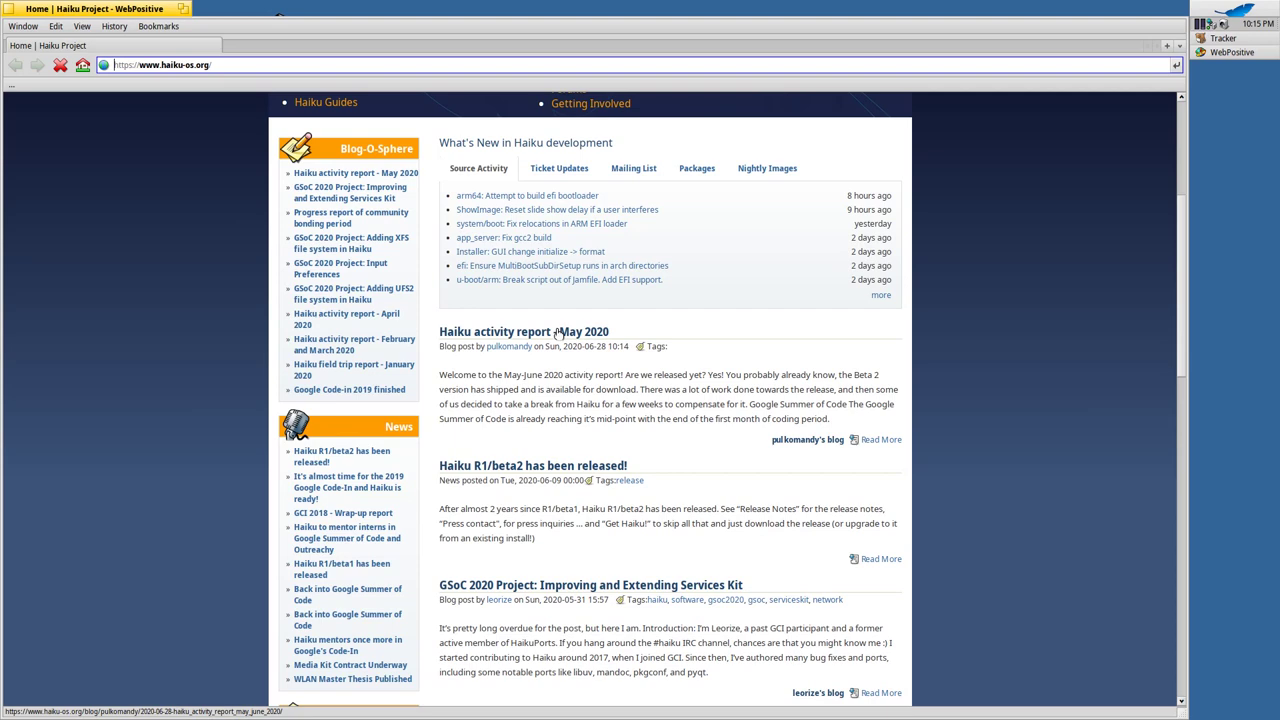
Open the 'Haiku activity report - May 2020' post, scroll to its WebPositive section, and briefly select text
left_click(559, 333)
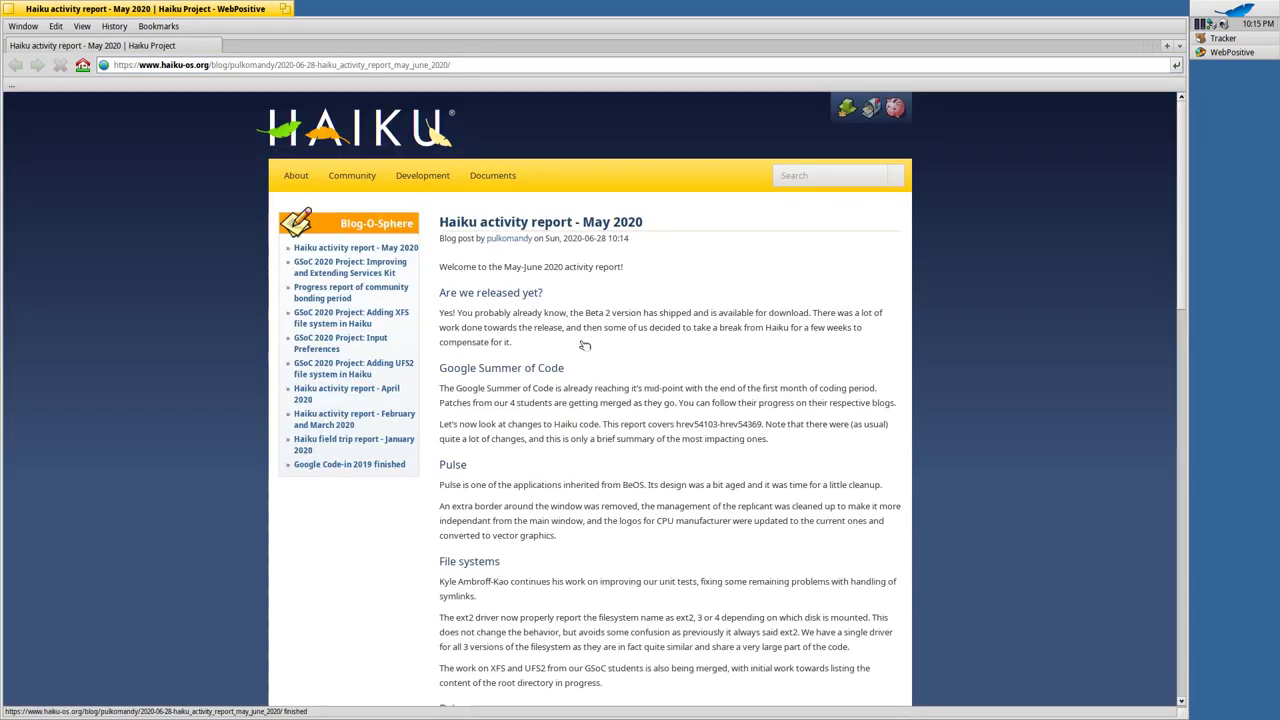
scroll(752, 425, "down", 2)
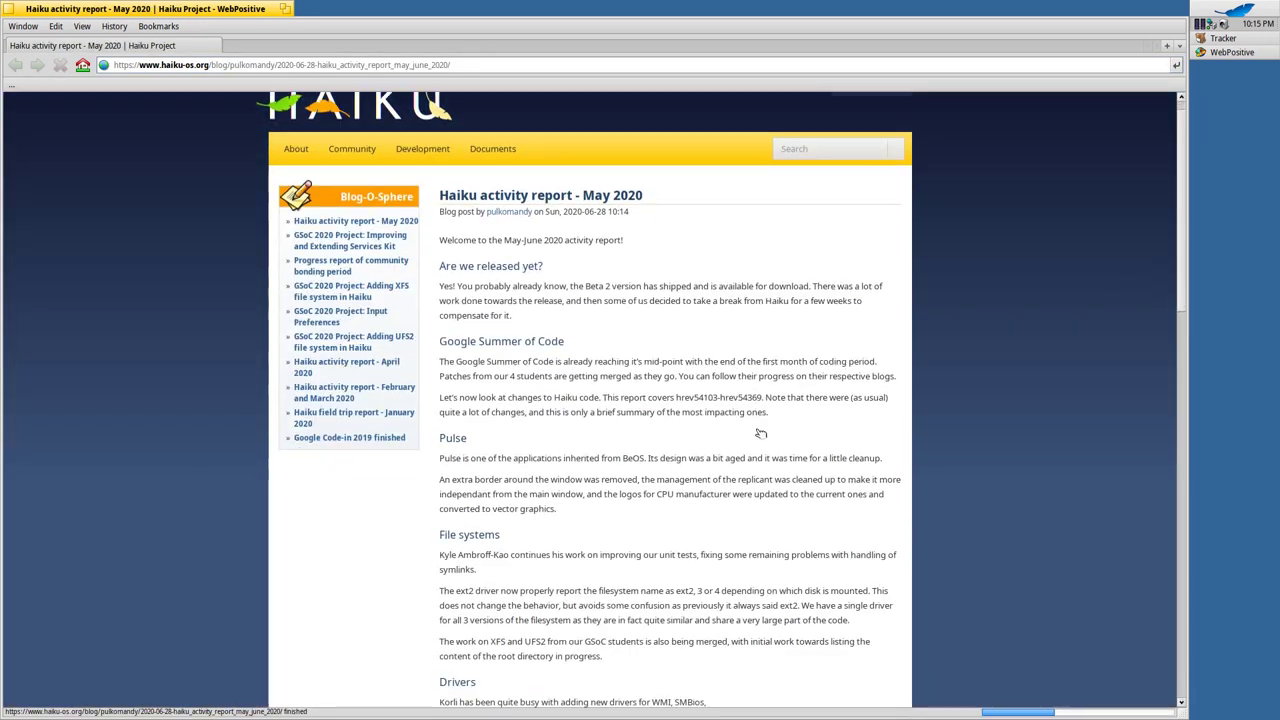
scroll(756, 427, "down", 6)
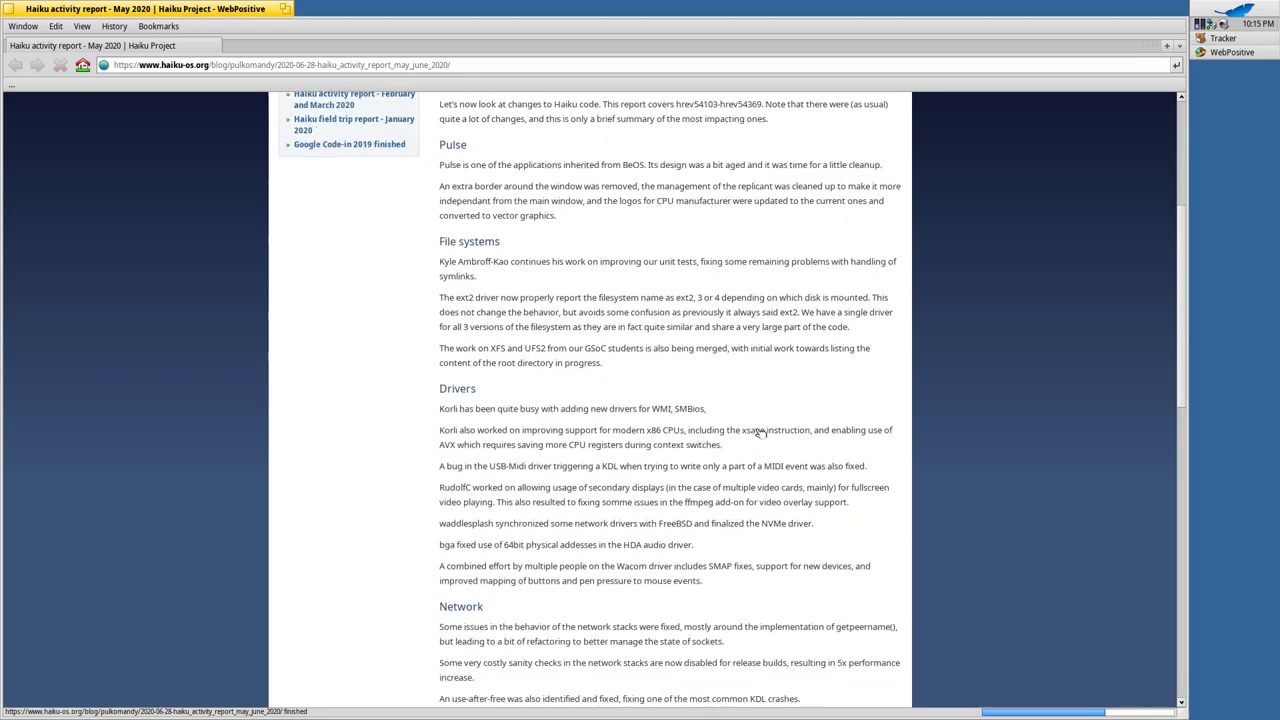
scroll(760, 432, "down", 5)
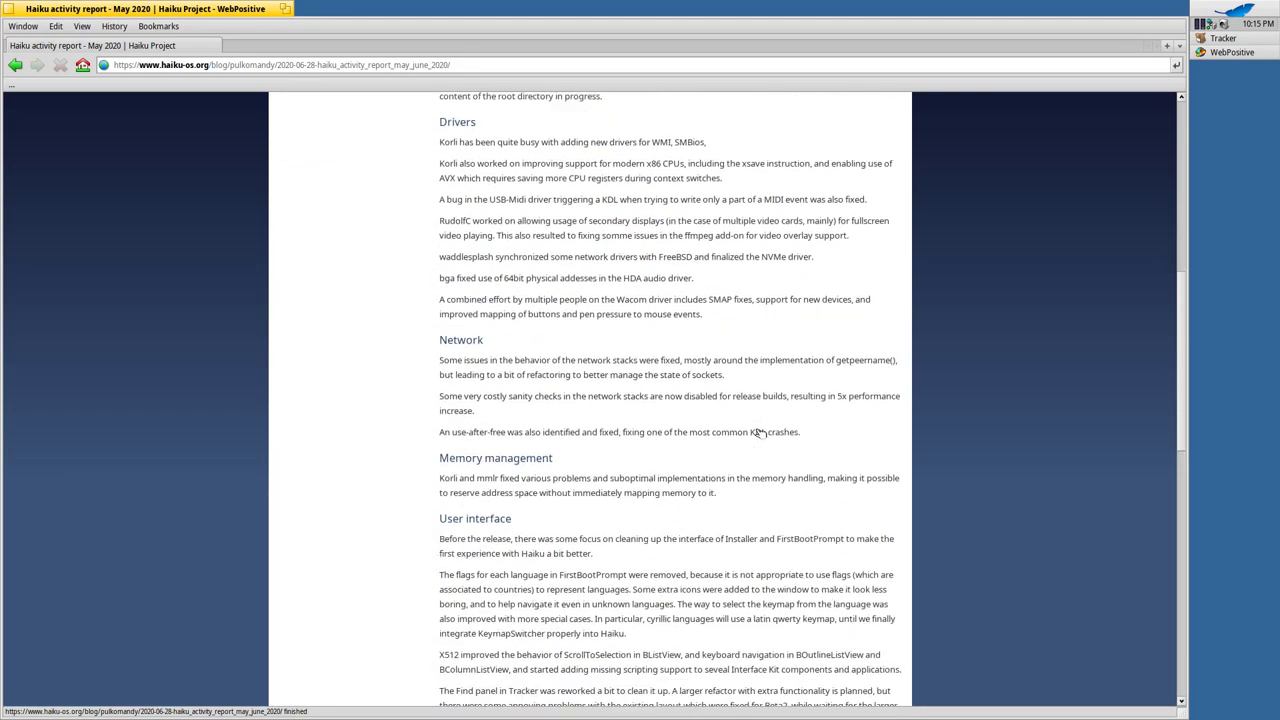
scroll(756, 429, "down", 8)
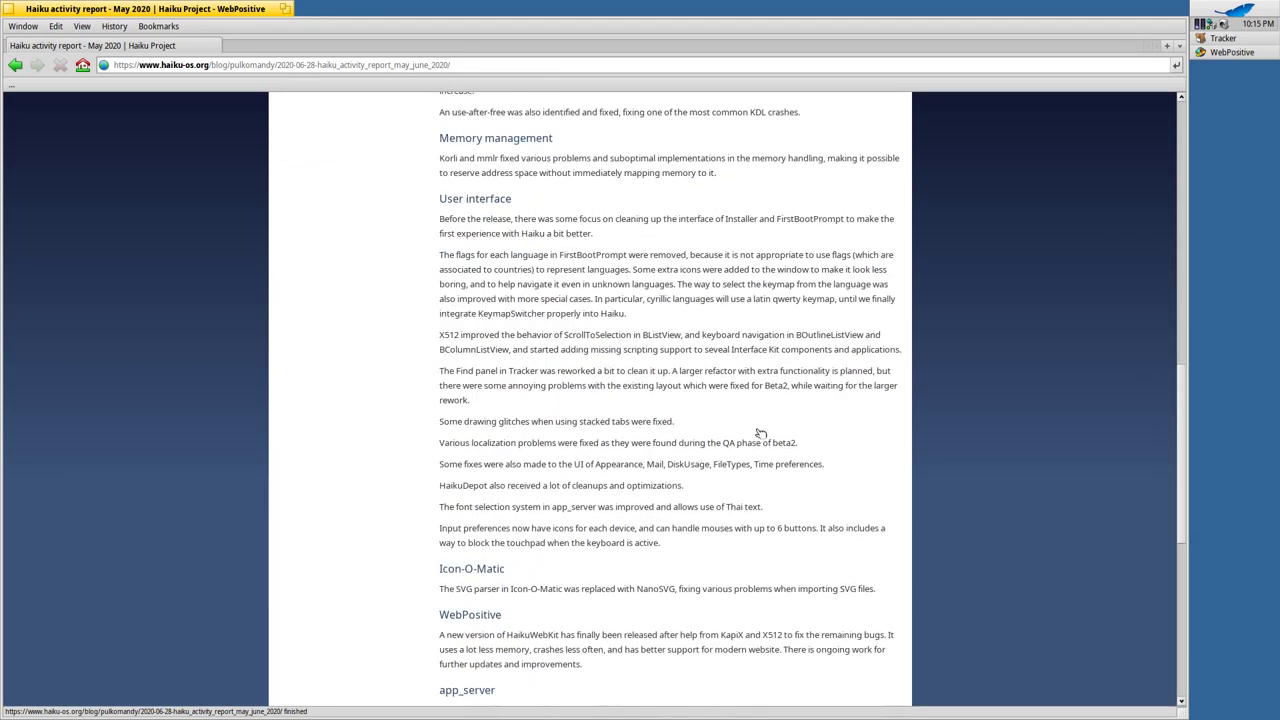
scroll(760, 432, "down", 3)
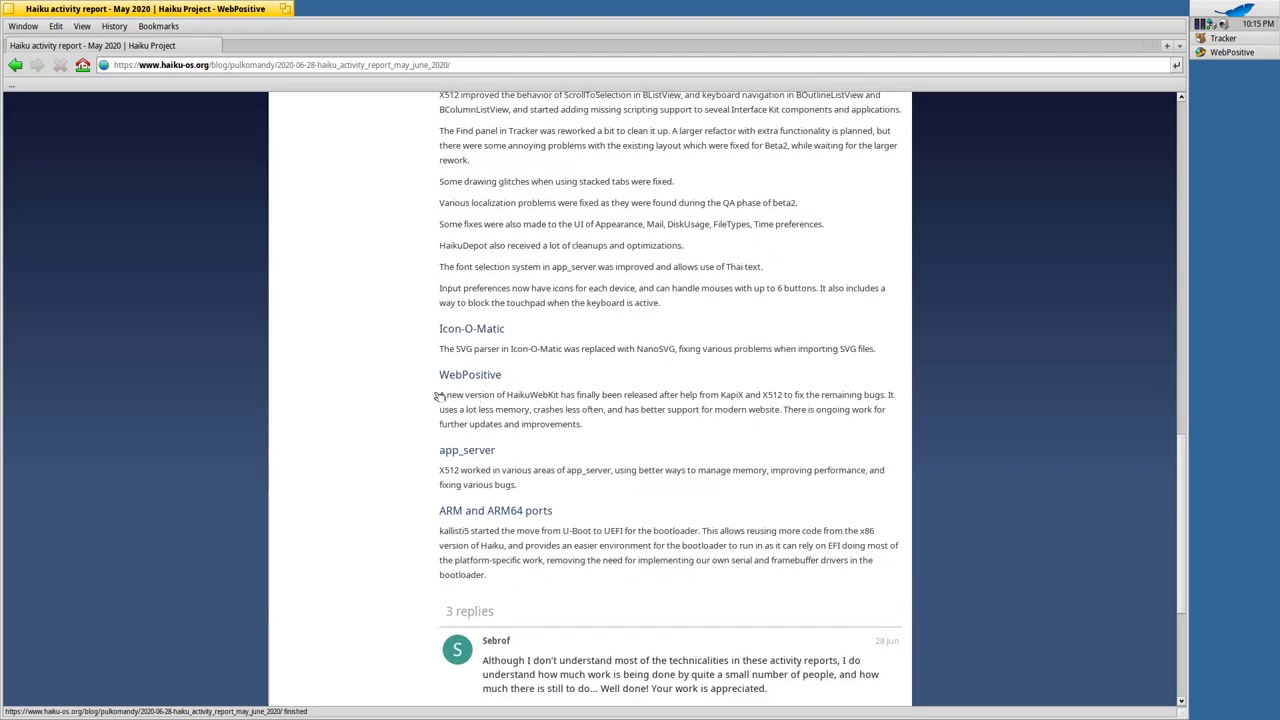
left_click_drag(441, 394, 754, 397)
left_click(740, 398)
Scroll up and down through the May 2020 activity report post
scroll(808, 429, "up", 8)
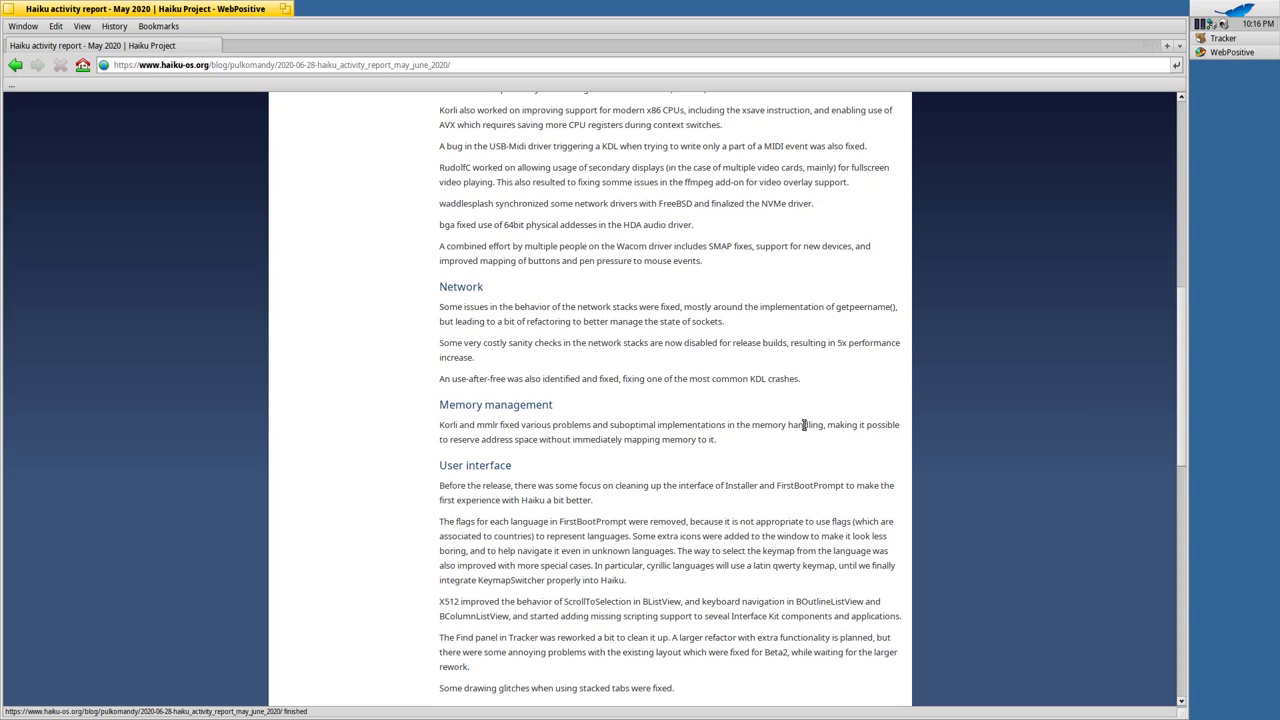
scroll(805, 426, "down", 1)
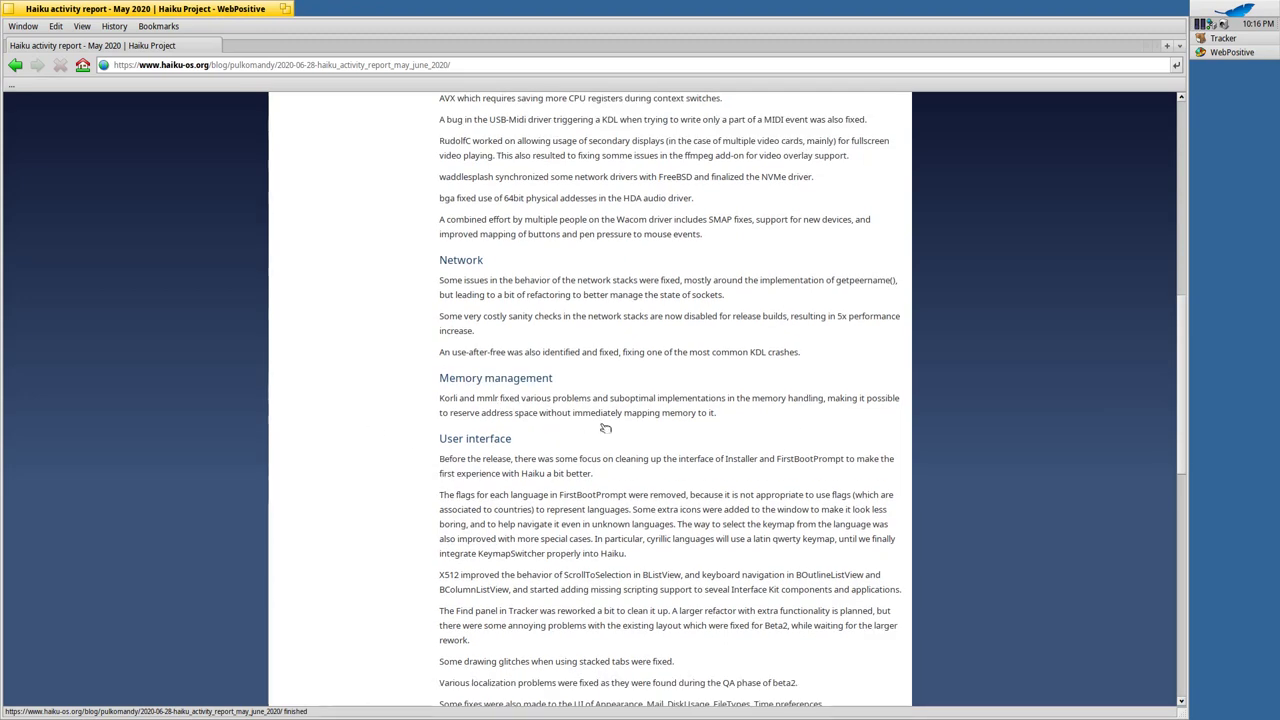
scroll(645, 455, "down", 2)
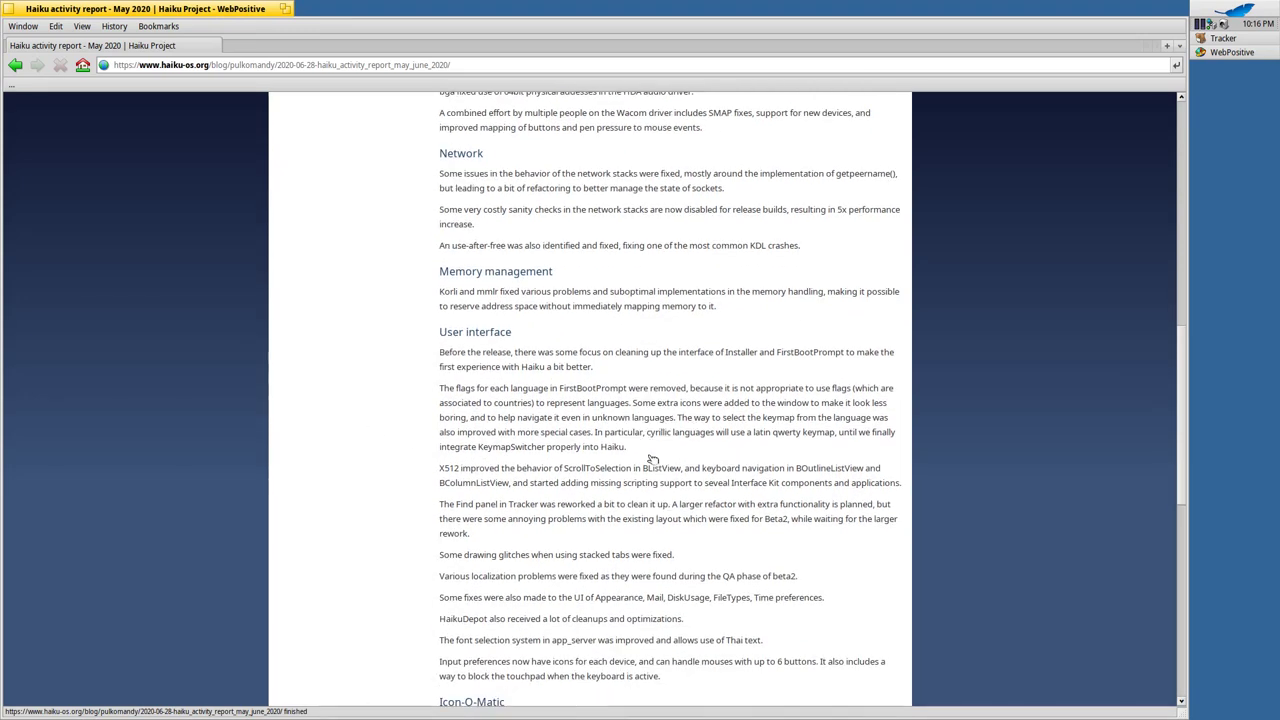
scroll(652, 459, "up", 5)
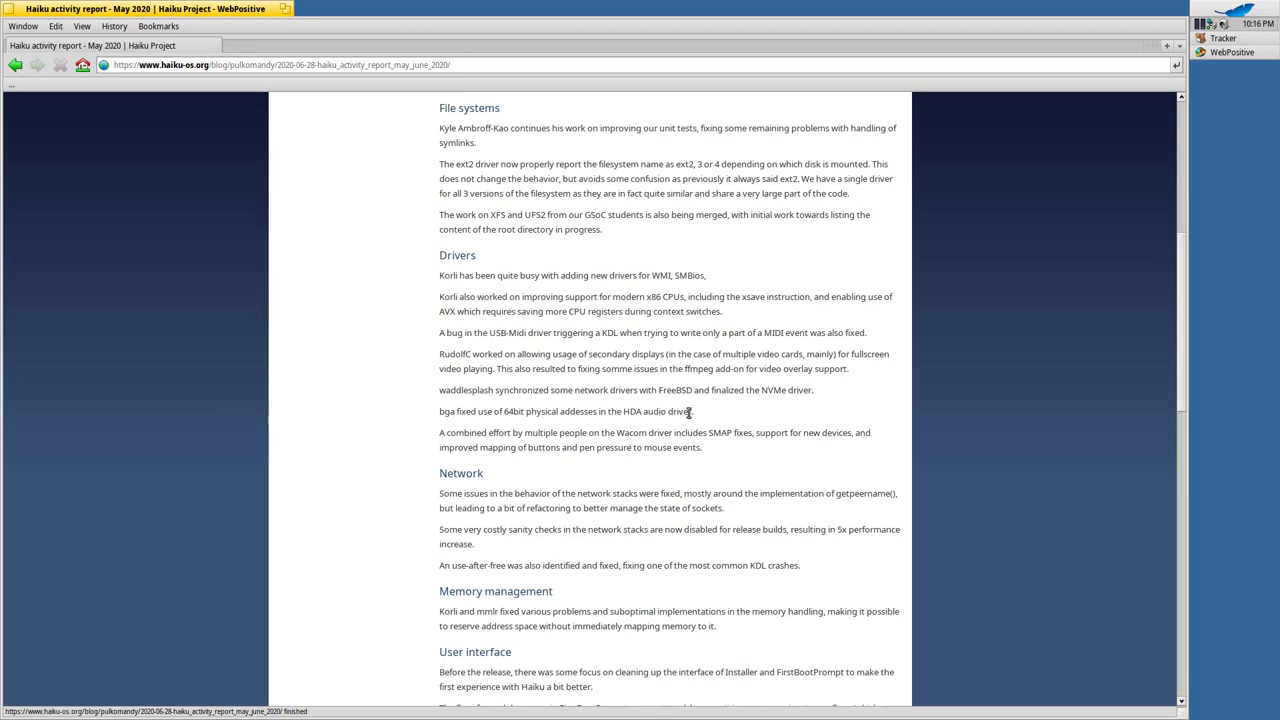
scroll(688, 413, "down", 2)
scroll(688, 413, "down", 3)
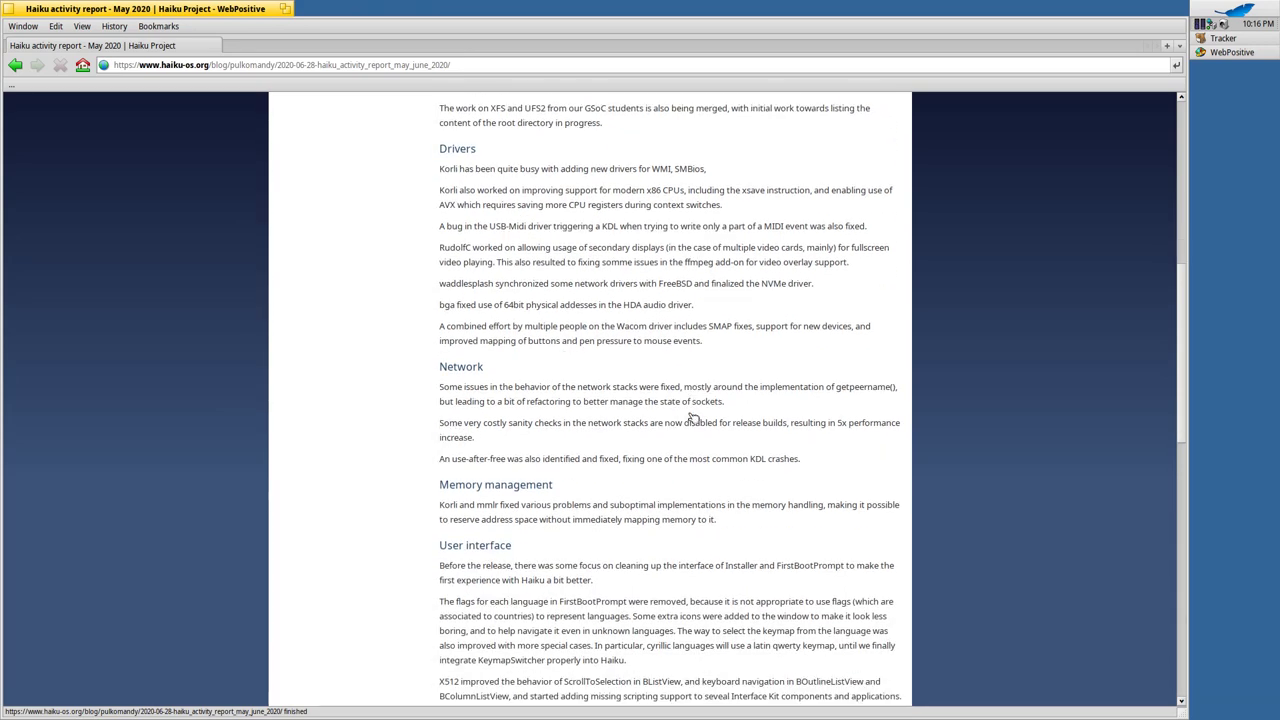
scroll(693, 418, "down", 3)
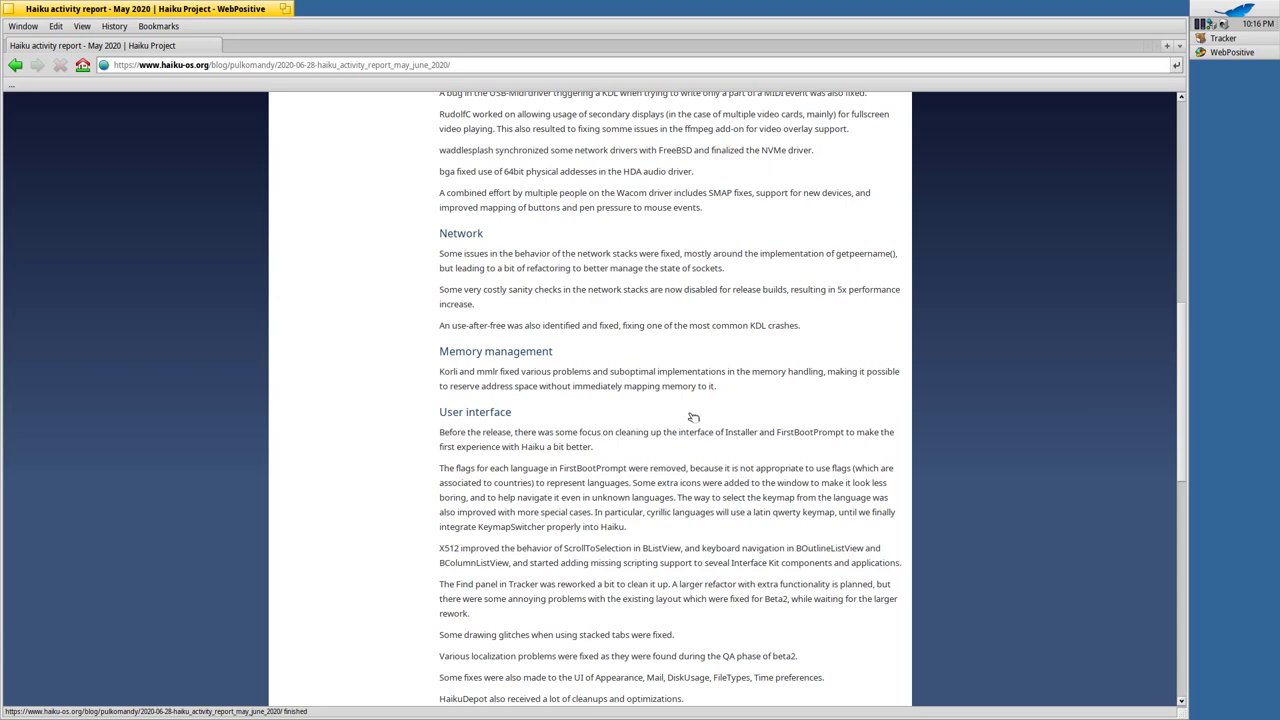
scroll(688, 413, "down", 2)
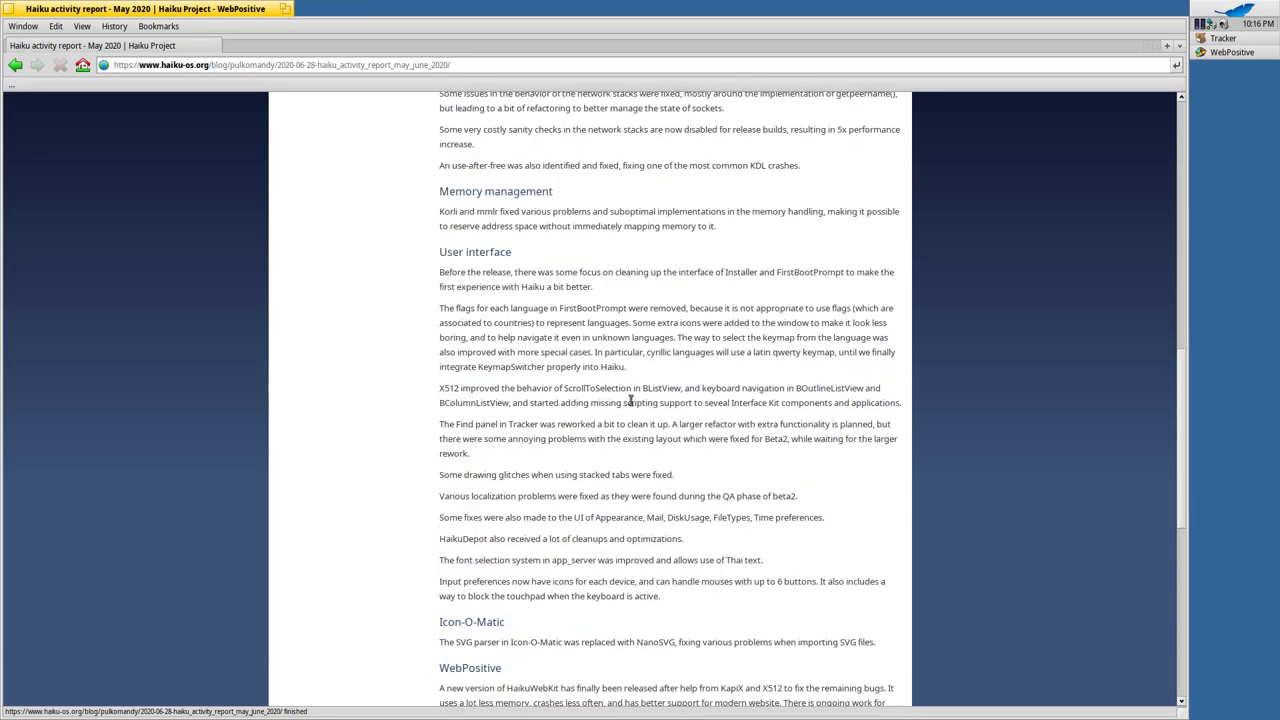
Close WebPositive and launch HaikuDepot from the Deskbar Applications menu
left_click(8, 8)
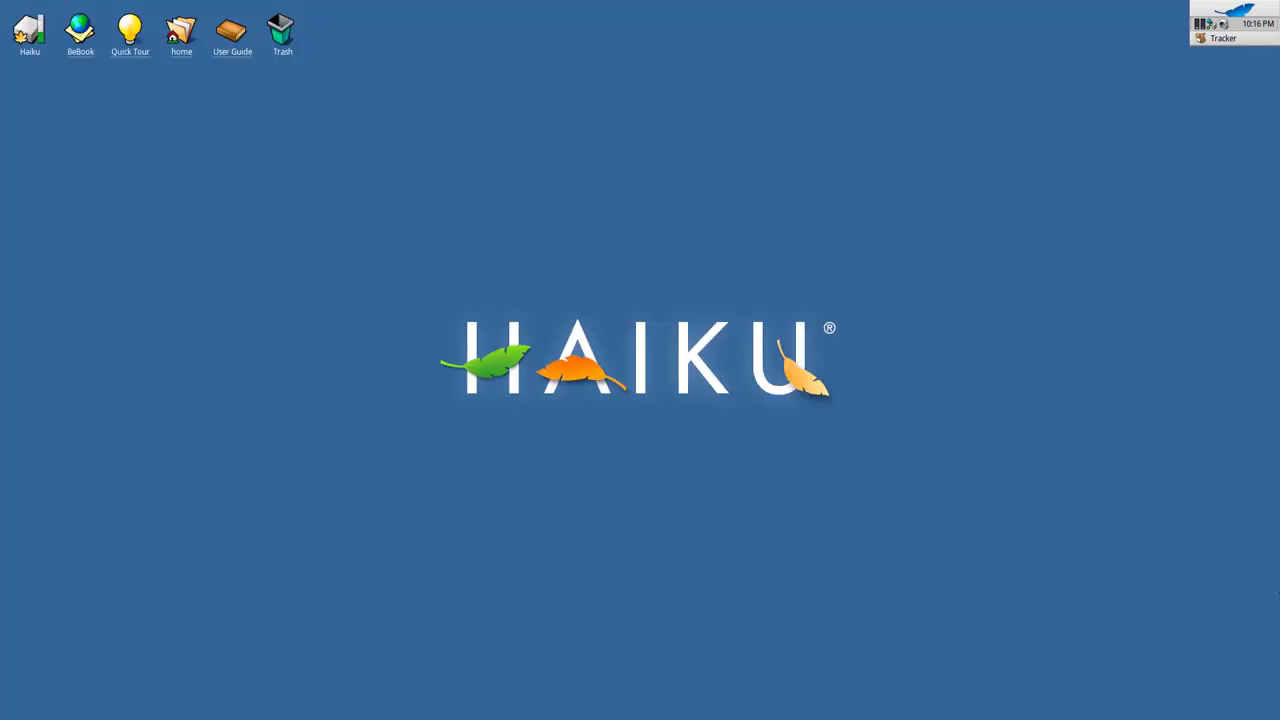
left_click(1259, 7)
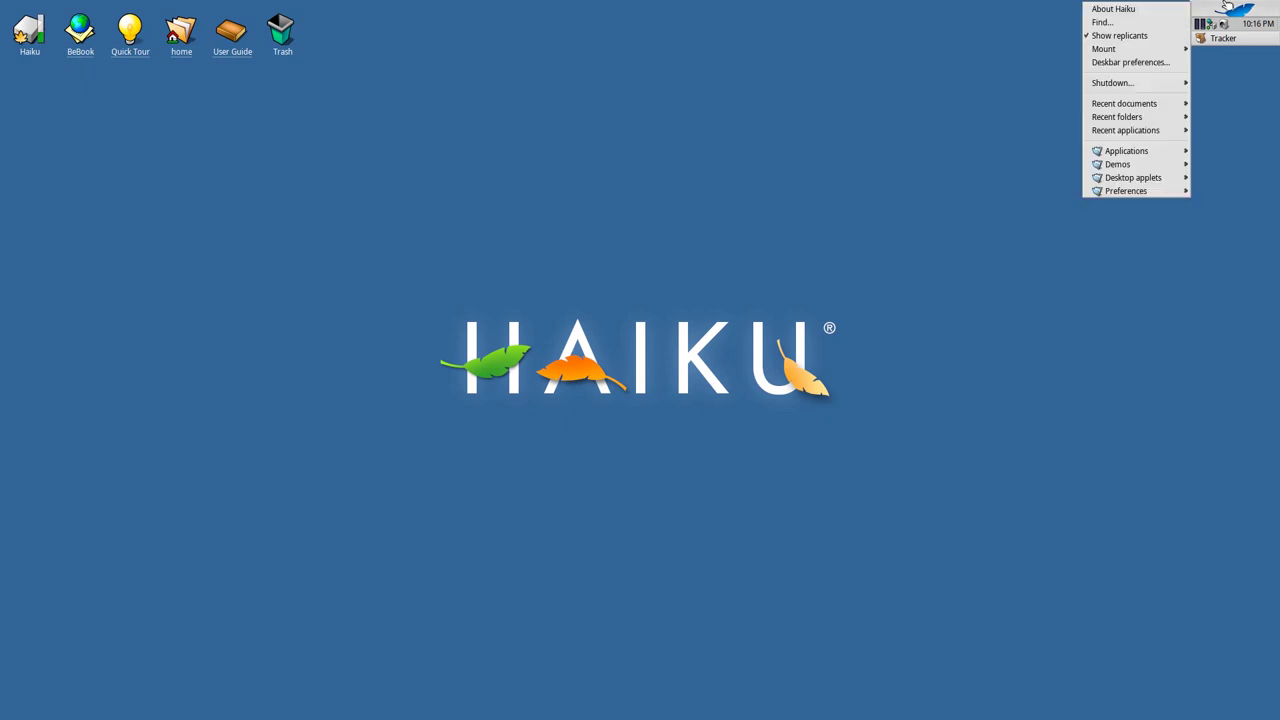
mouse_move(1161, 157)
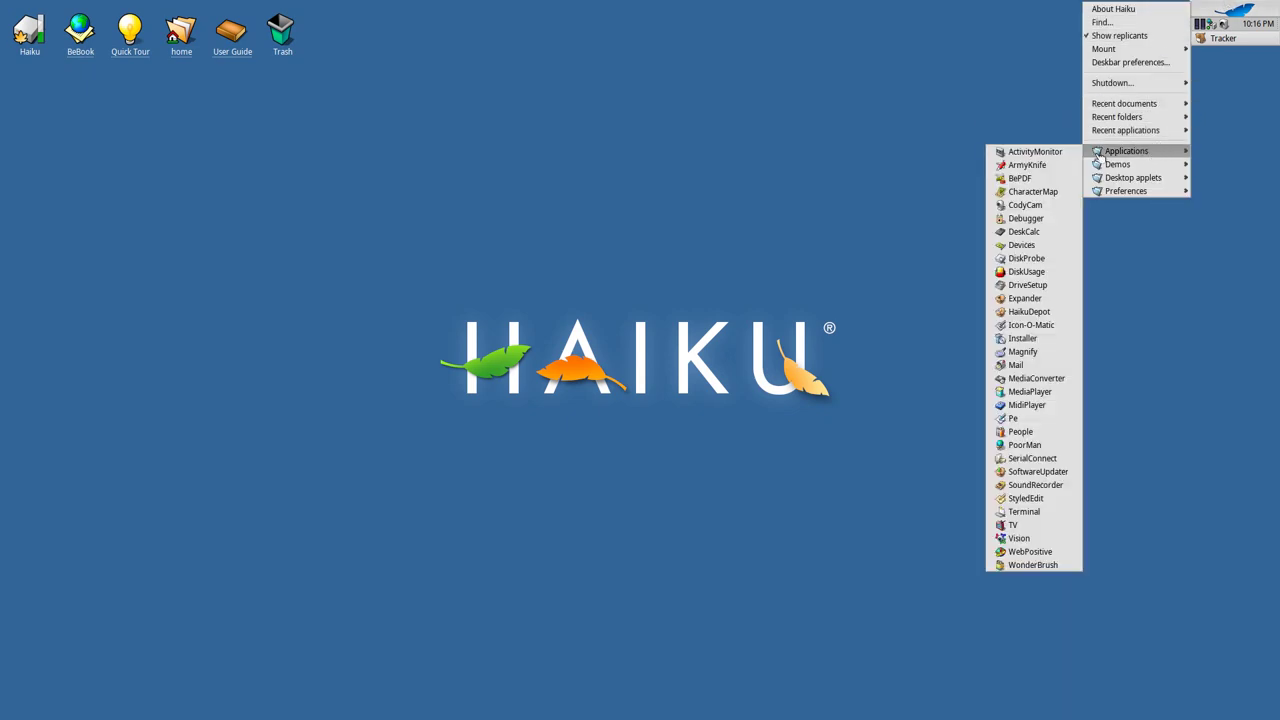
left_click(1040, 318)
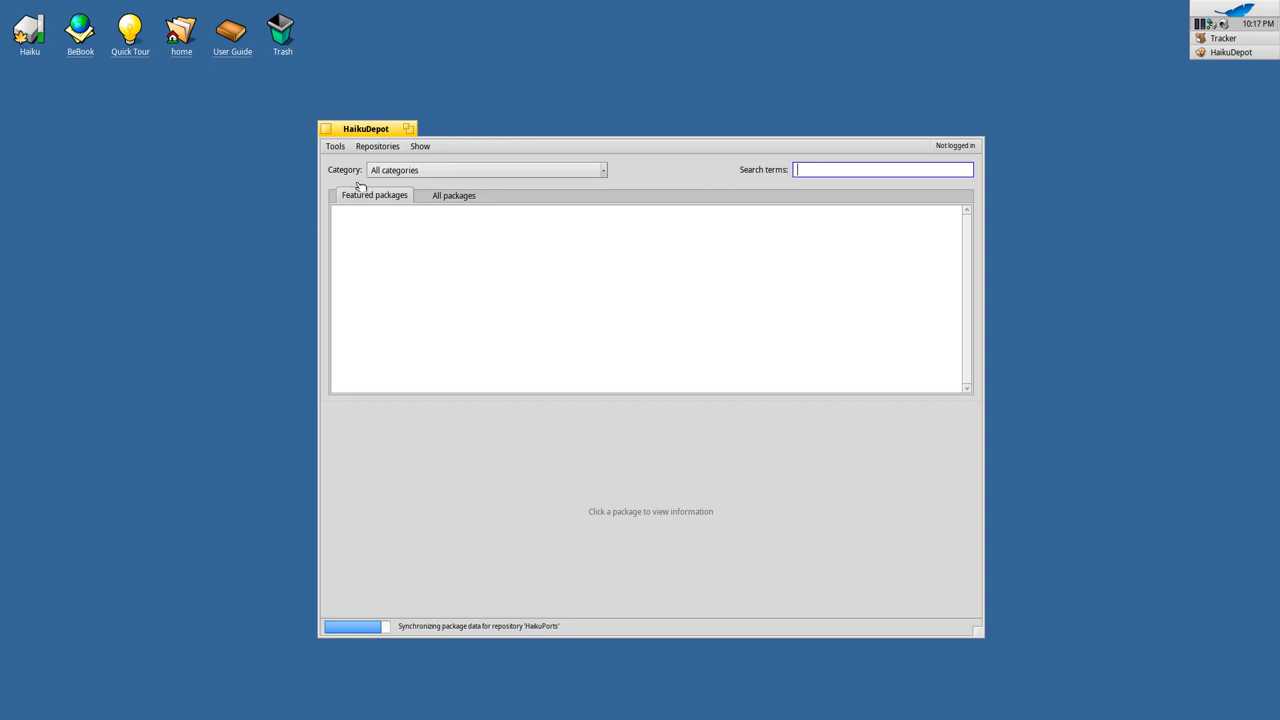
Run Check for updates from HaikuDepot's Tools menu
left_click(337, 147)
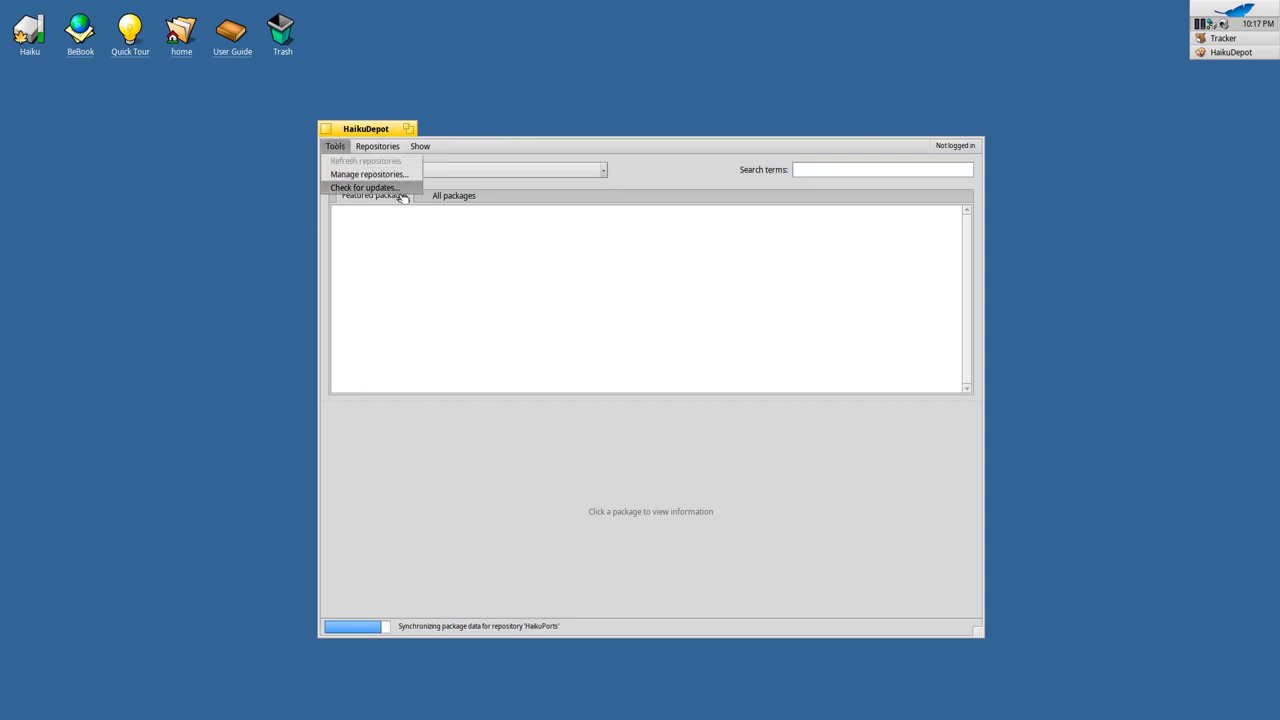
left_click(366, 188)
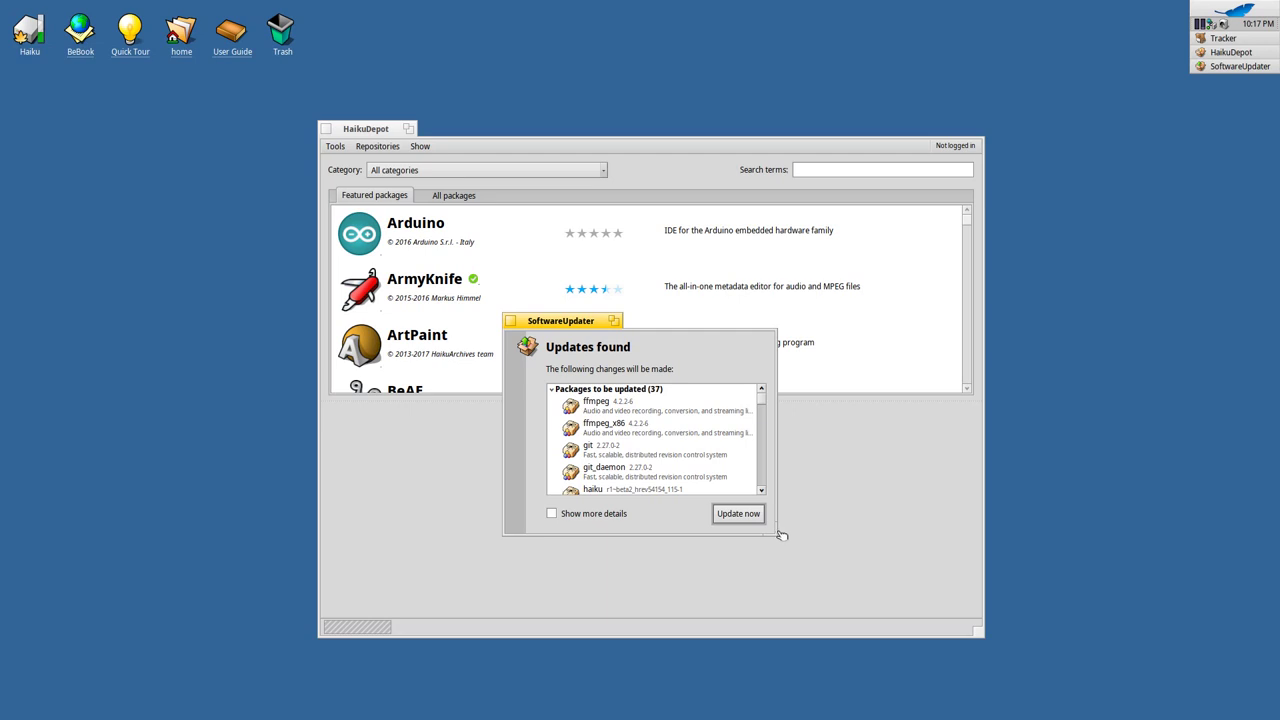
Enlarge the Updates found window and move it toward the upper left
left_click_drag(781, 537, 912, 716)
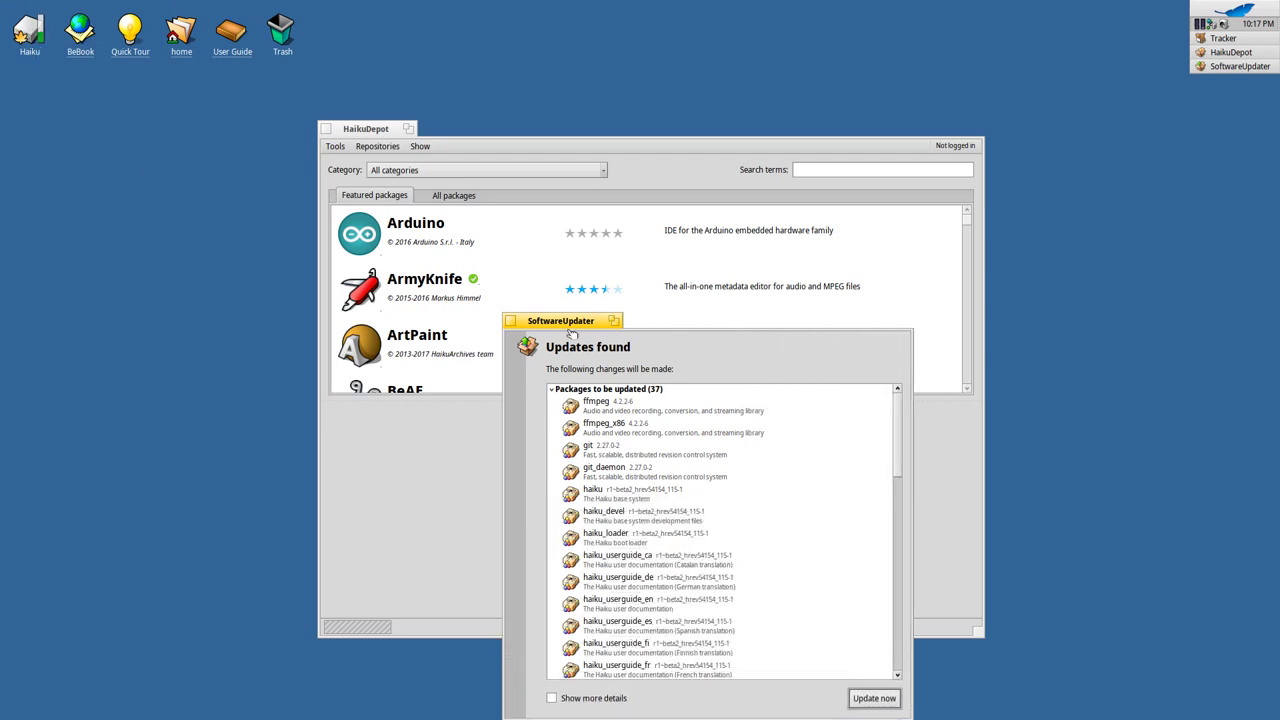
left_click_drag(550, 333, 471, 155)
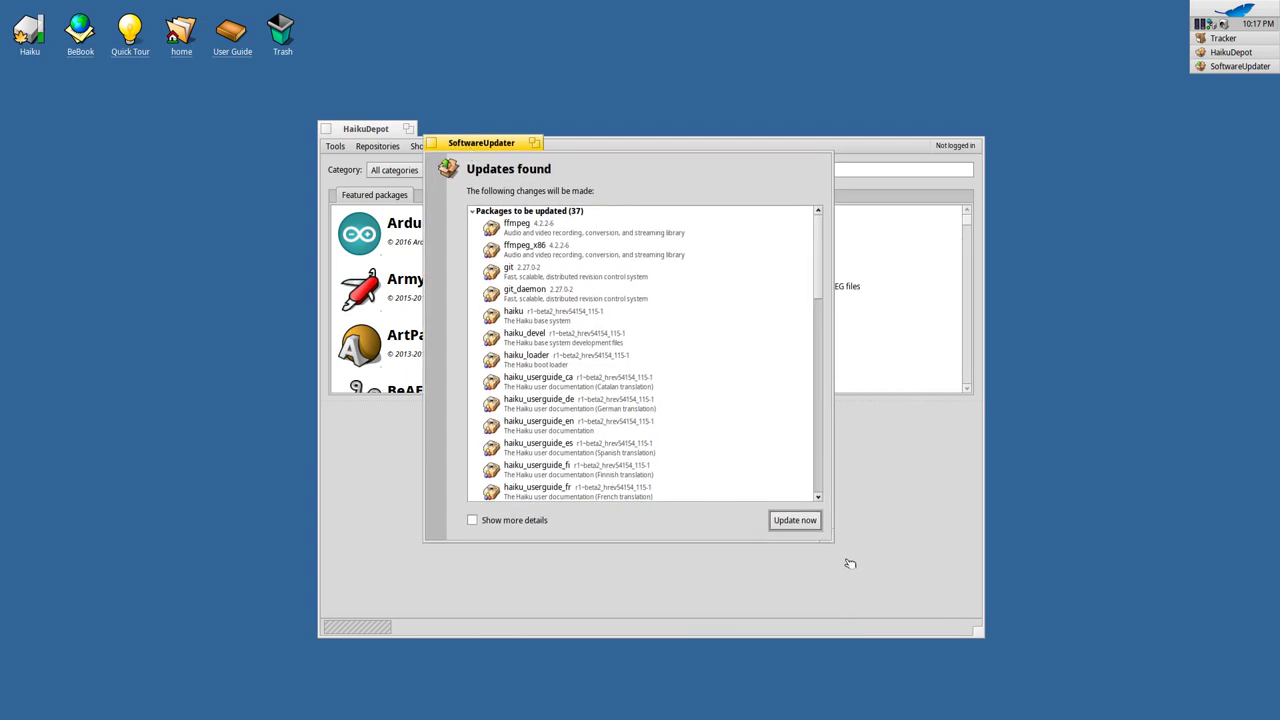
left_click_drag(833, 545, 919, 675)
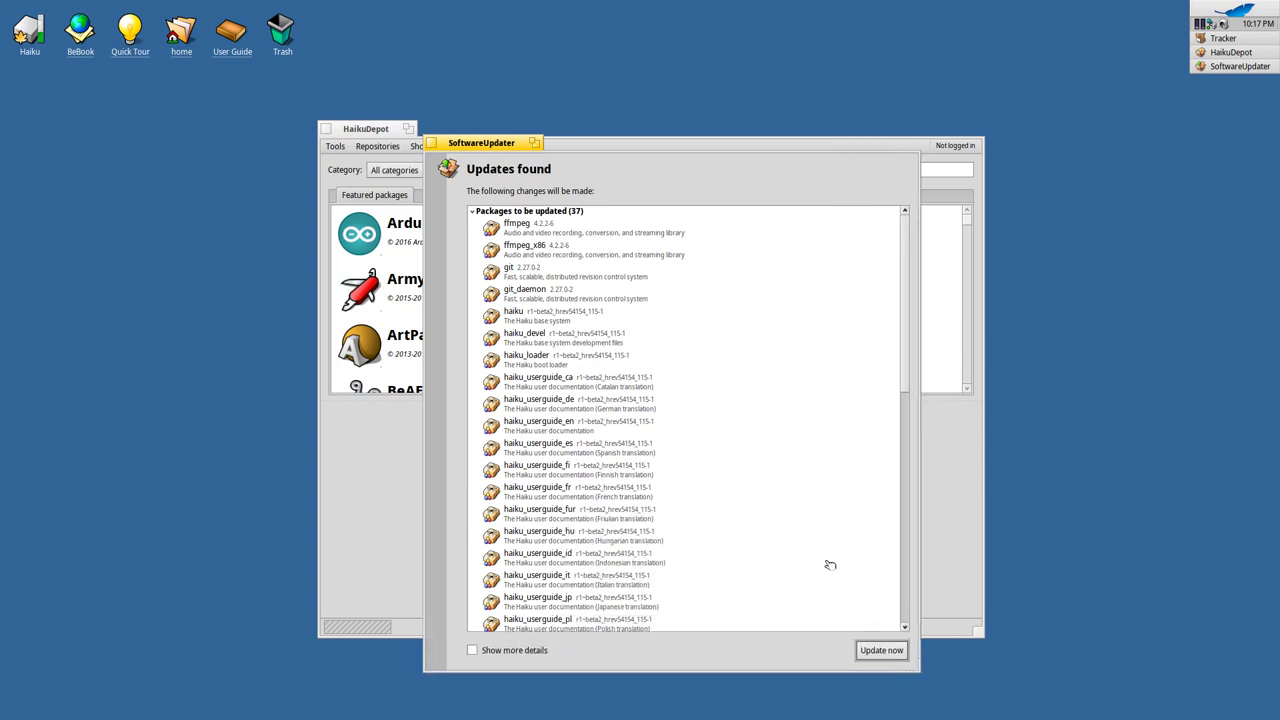
left_click_drag(507, 145, 491, 122)
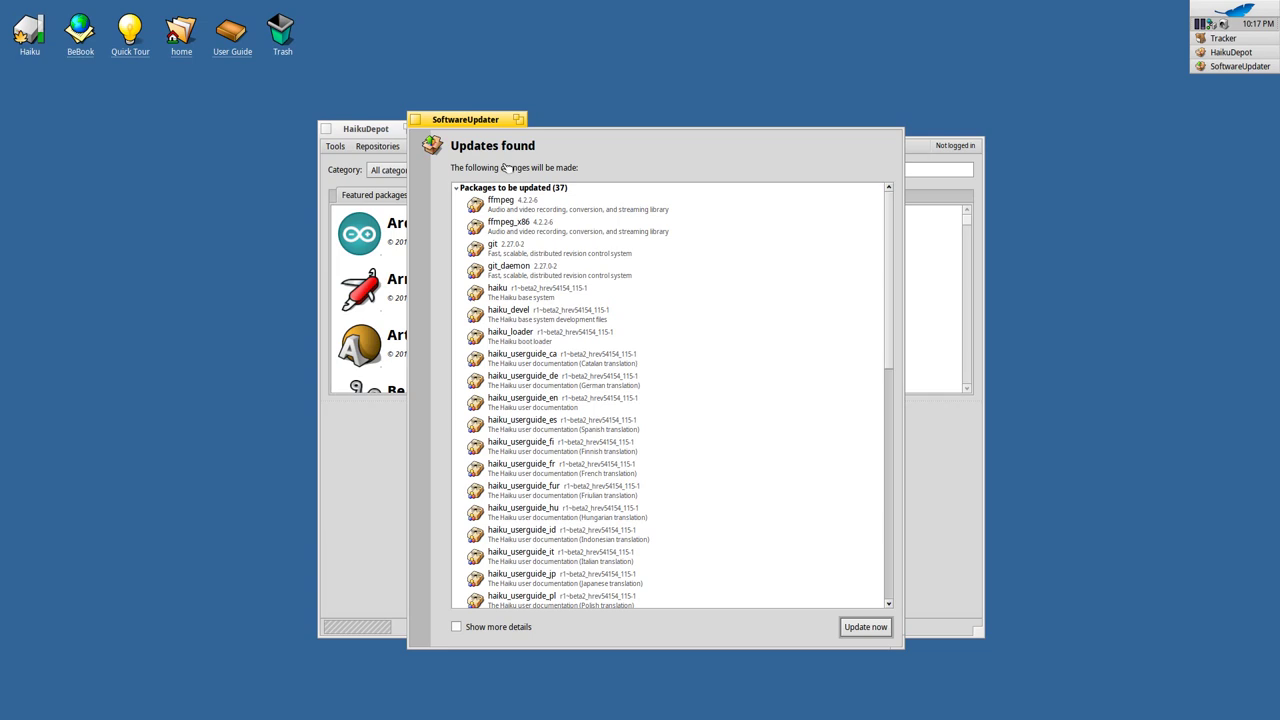
Scroll through the 37 packages to be updated, from ffmpeg and git onward
left_click(584, 298)
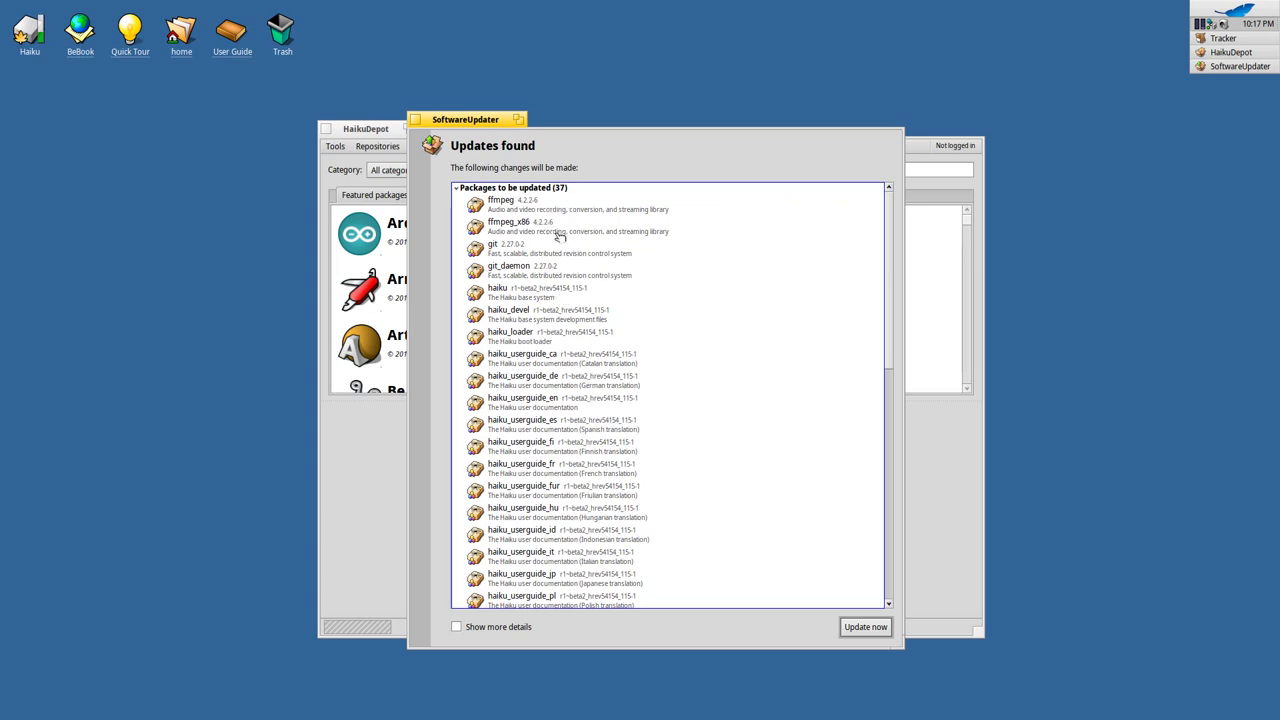
scroll(715, 384, "down", 3)
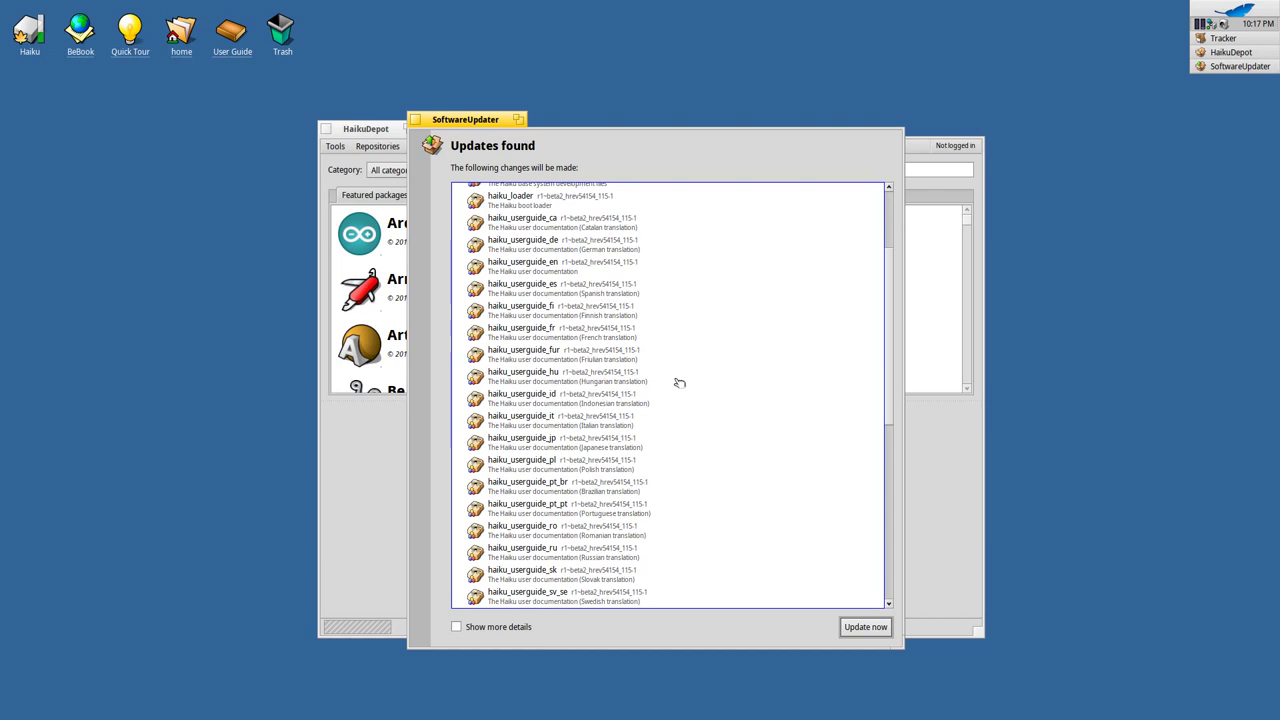
scroll(677, 396, "down", 6)
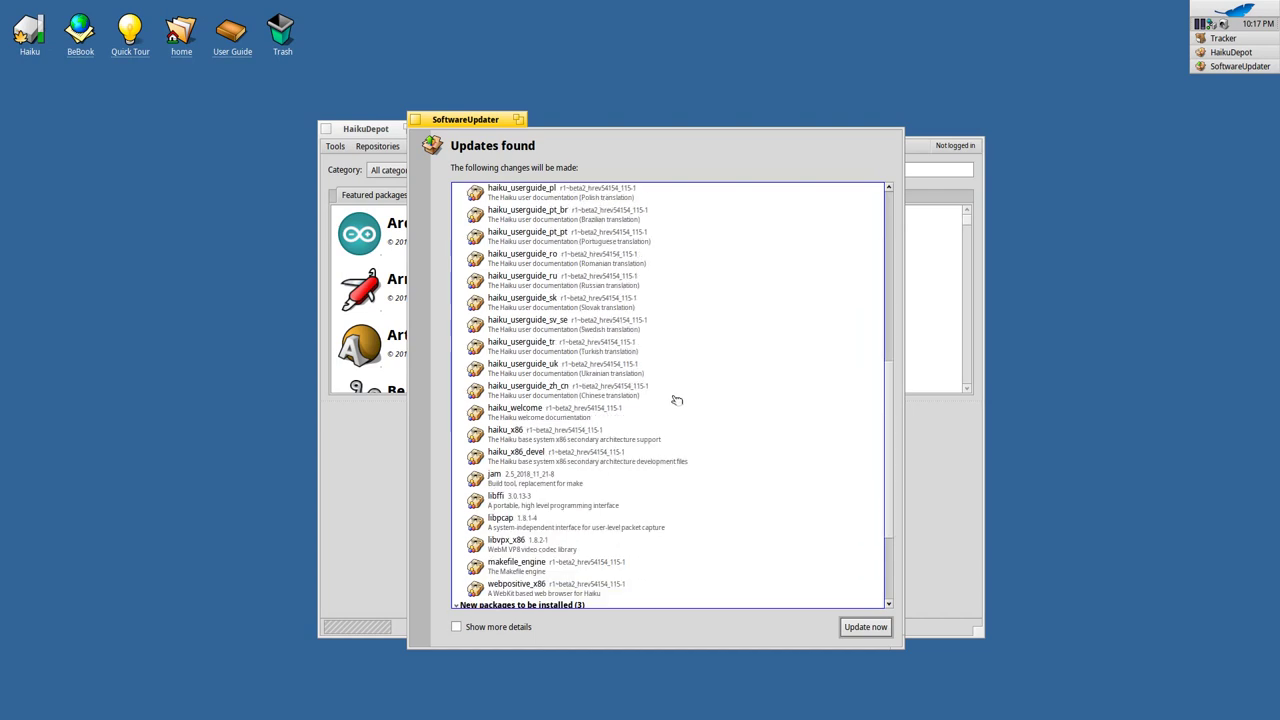
scroll(676, 400, "down", 3)
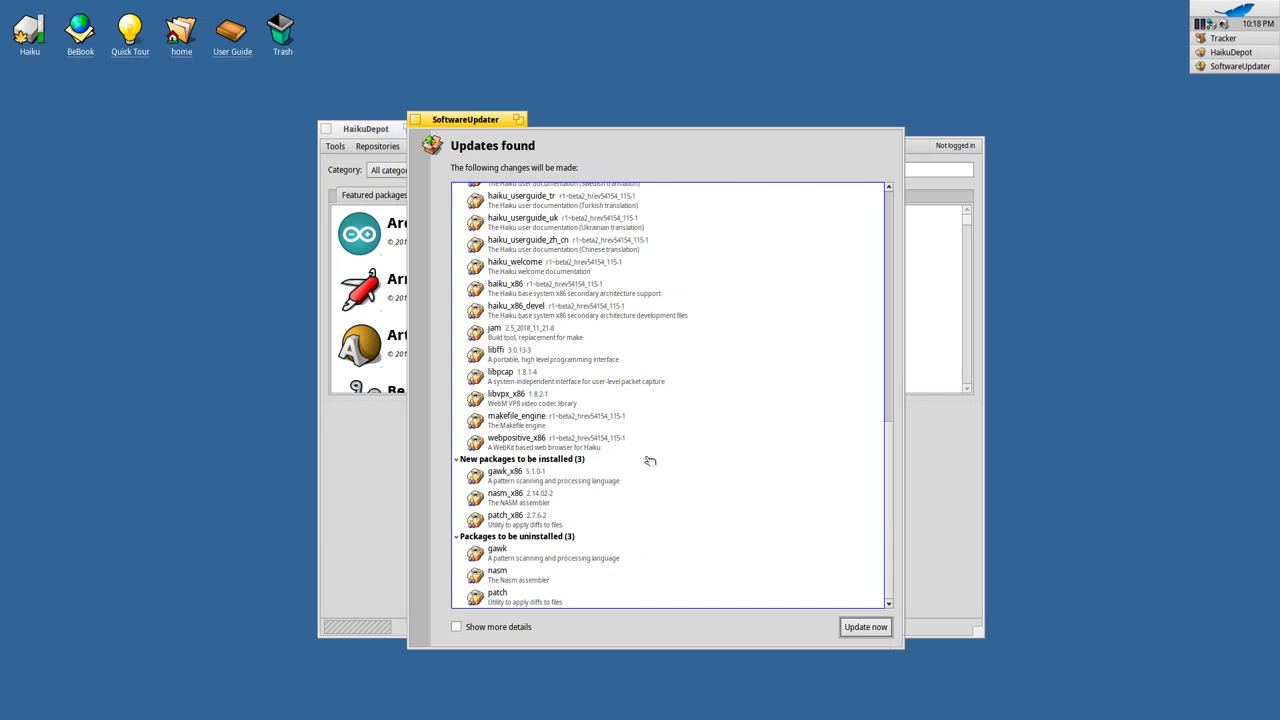
scroll(650, 460, "up", 1)
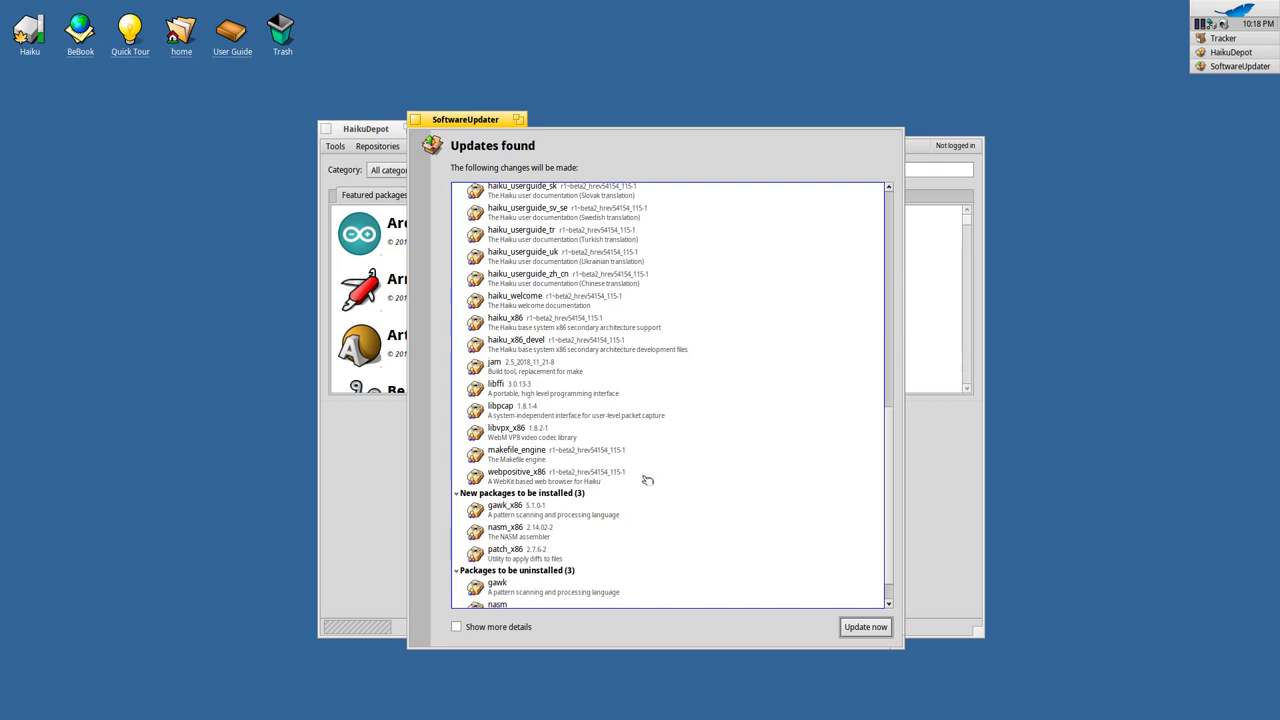
scroll(655, 478, "up", 6)
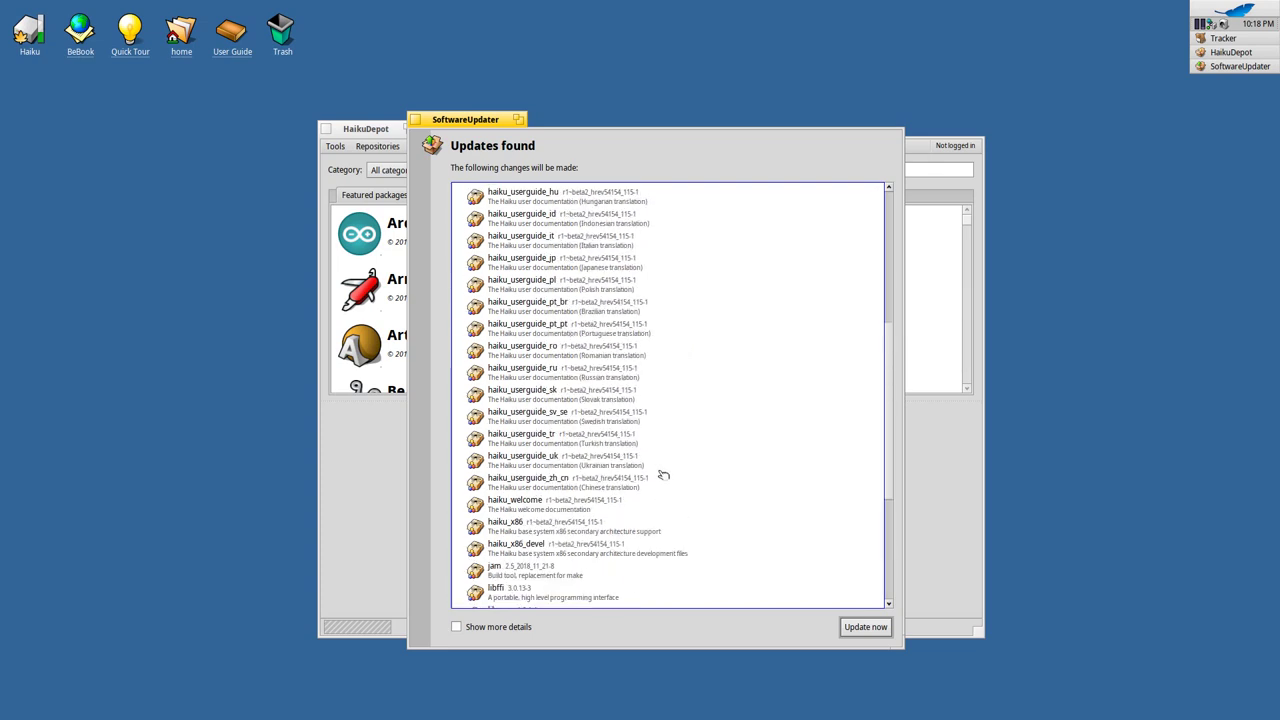
scroll(663, 475, "up", 8)
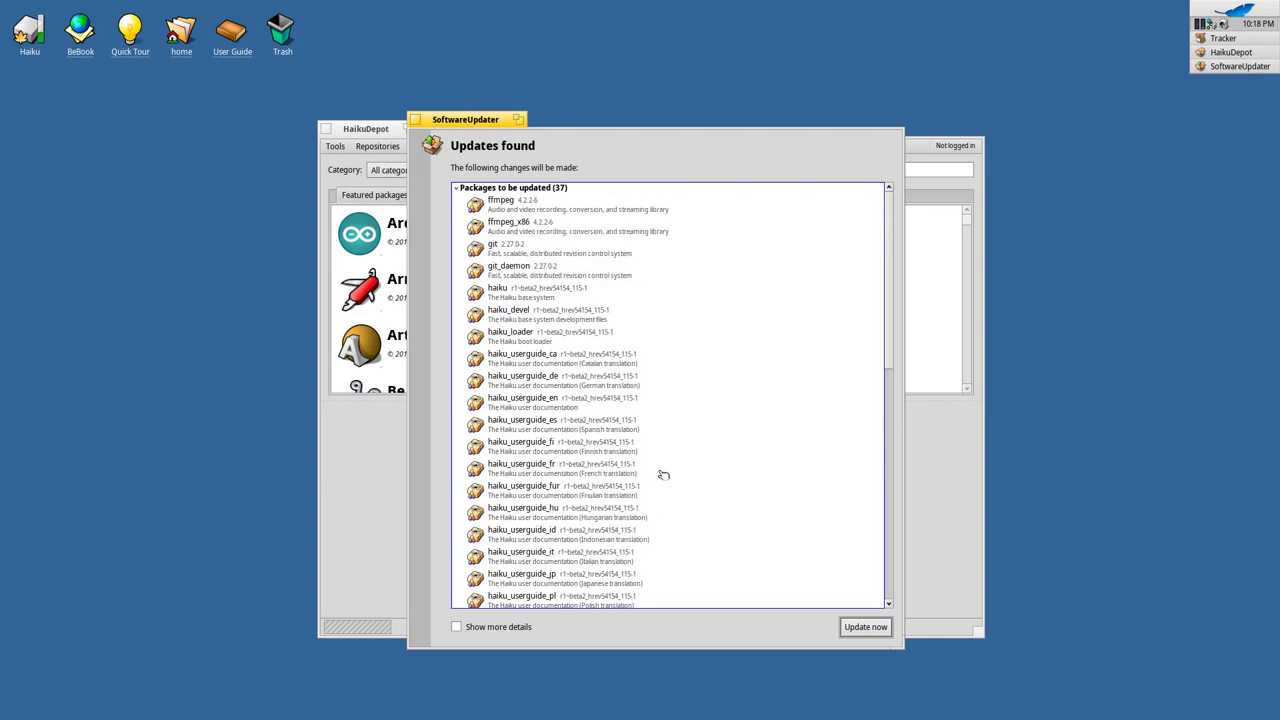
Start the update, show more package details, and let all 40 packages finish installing
left_click(866, 627)
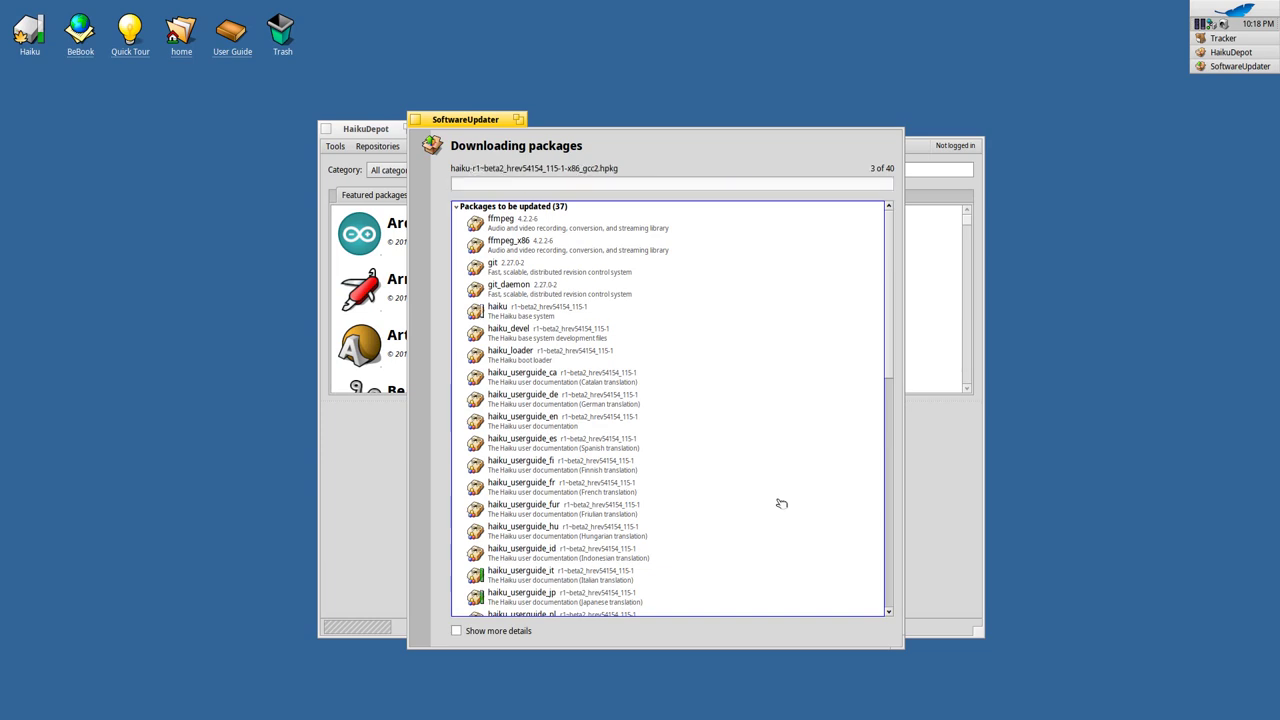
left_click(505, 631)
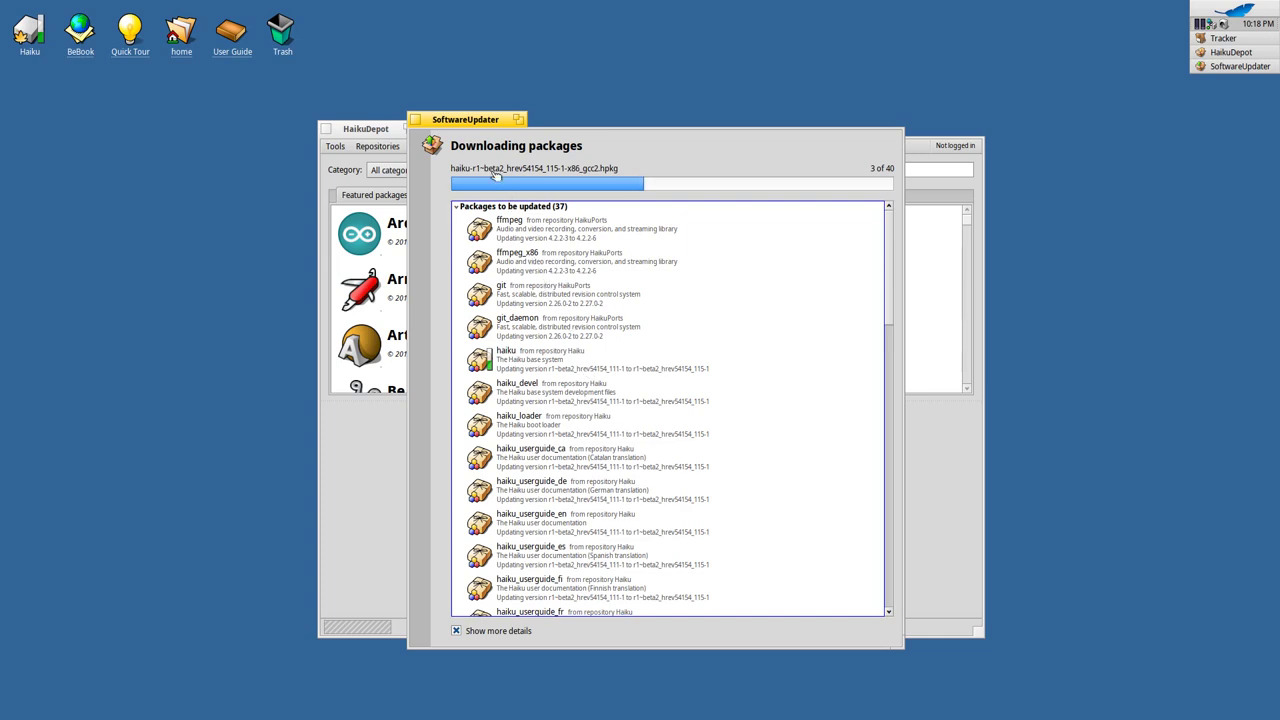
left_click(1235, 8)
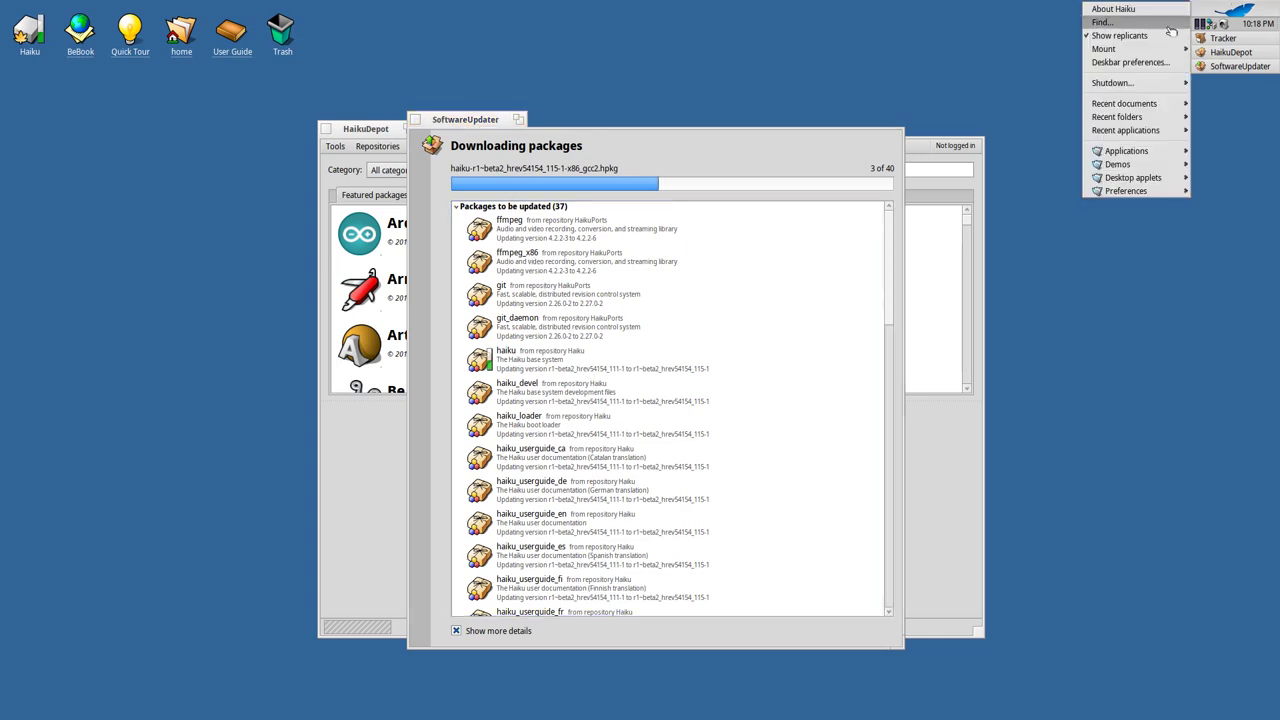
left_click(1115, 11)
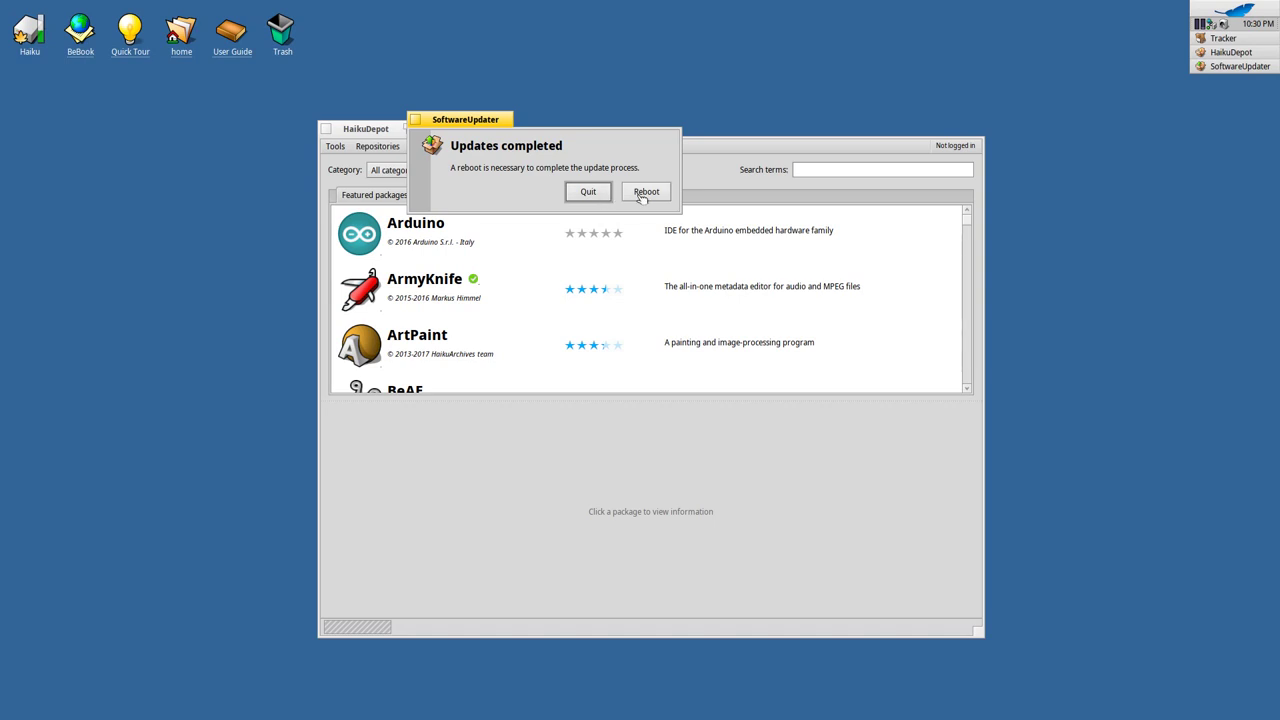
Reboot from the Updates completed dialog and confirm the restart
left_click(645, 194)
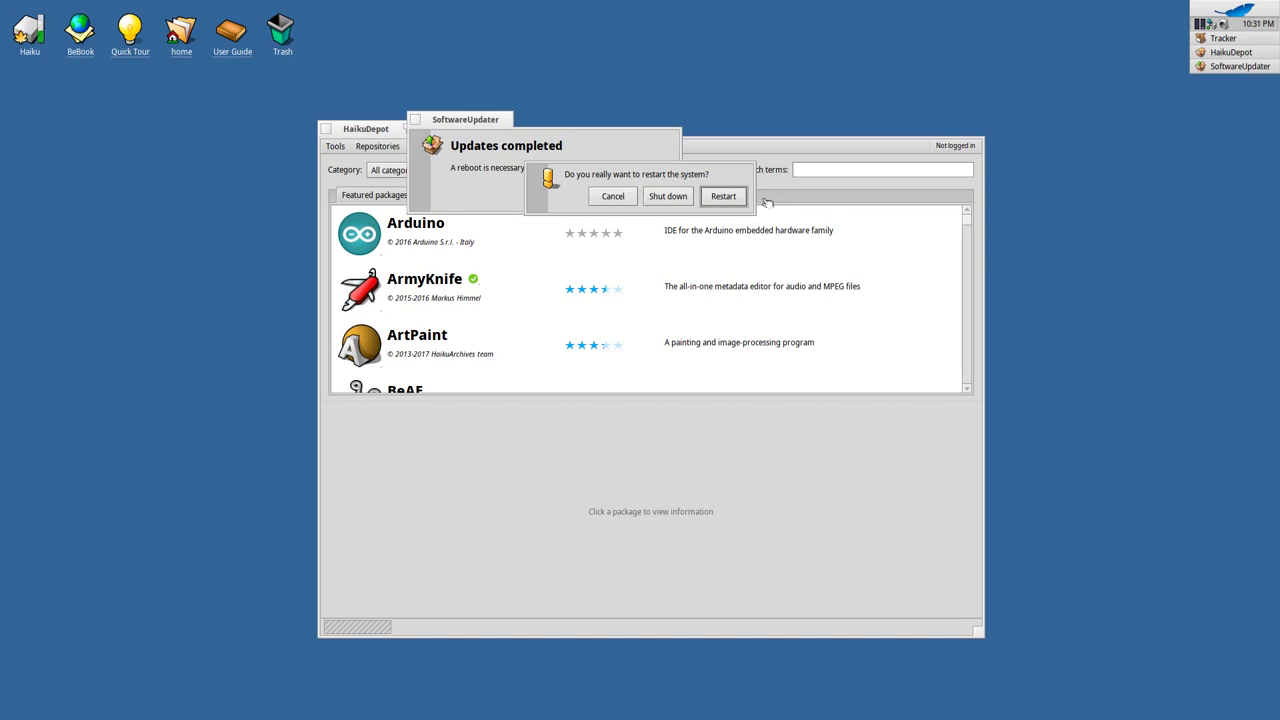
left_click(738, 204)
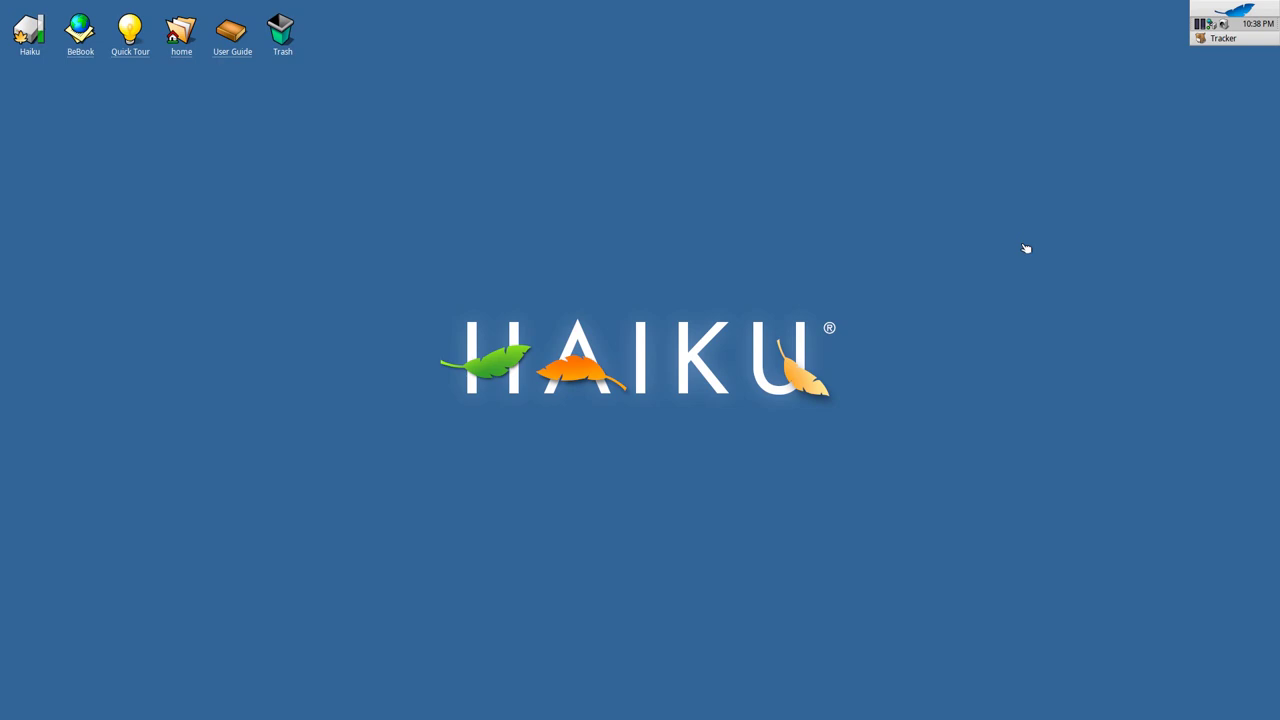
left_click(1258, 7)
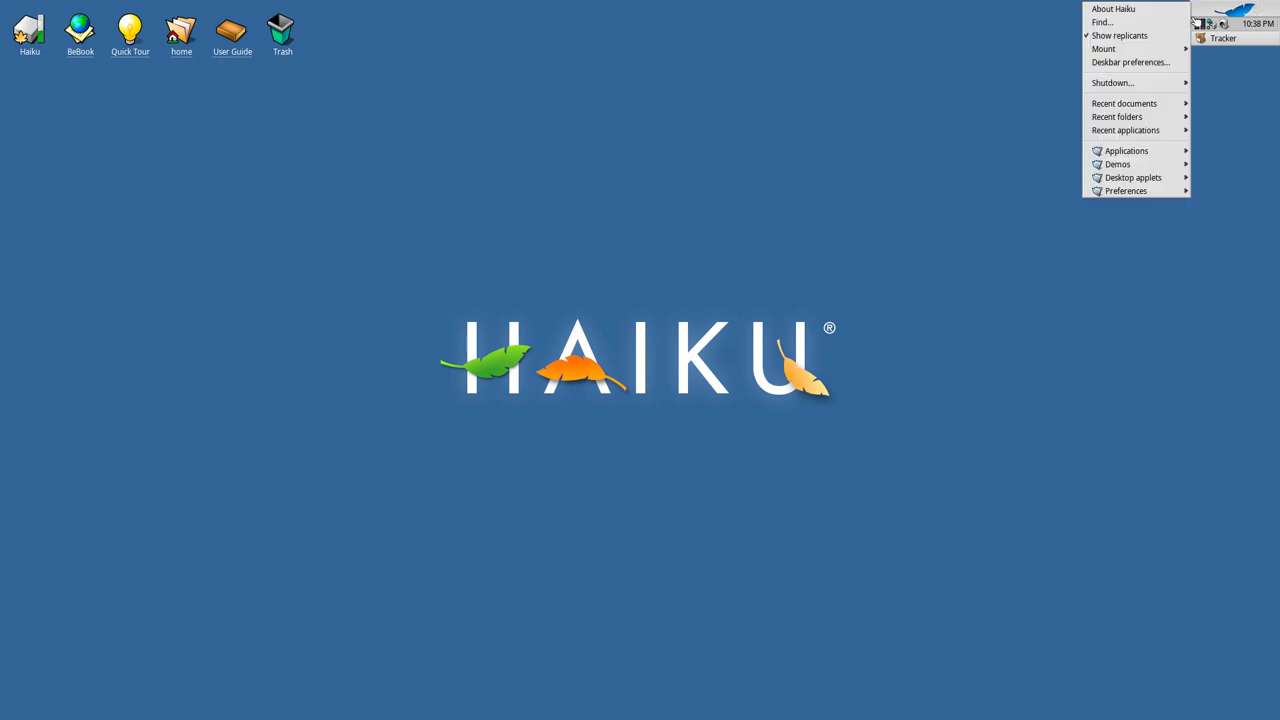
left_click(1142, 12)
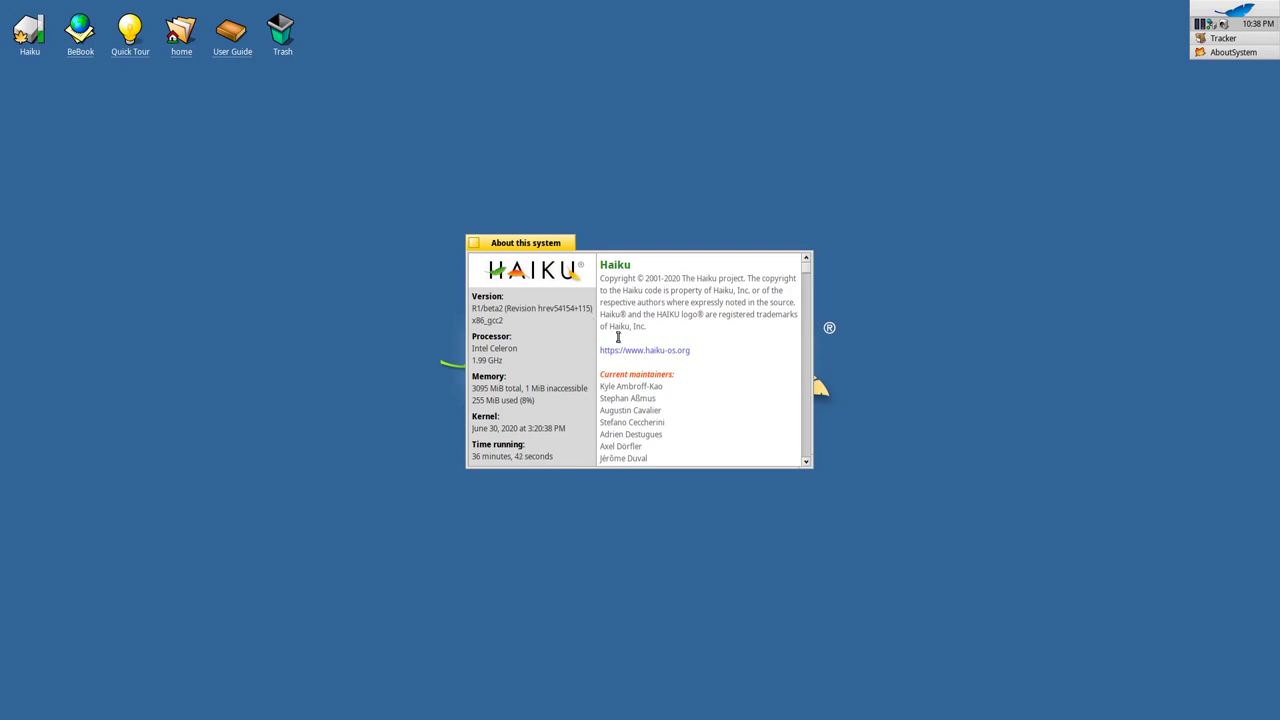
left_click(474, 243)
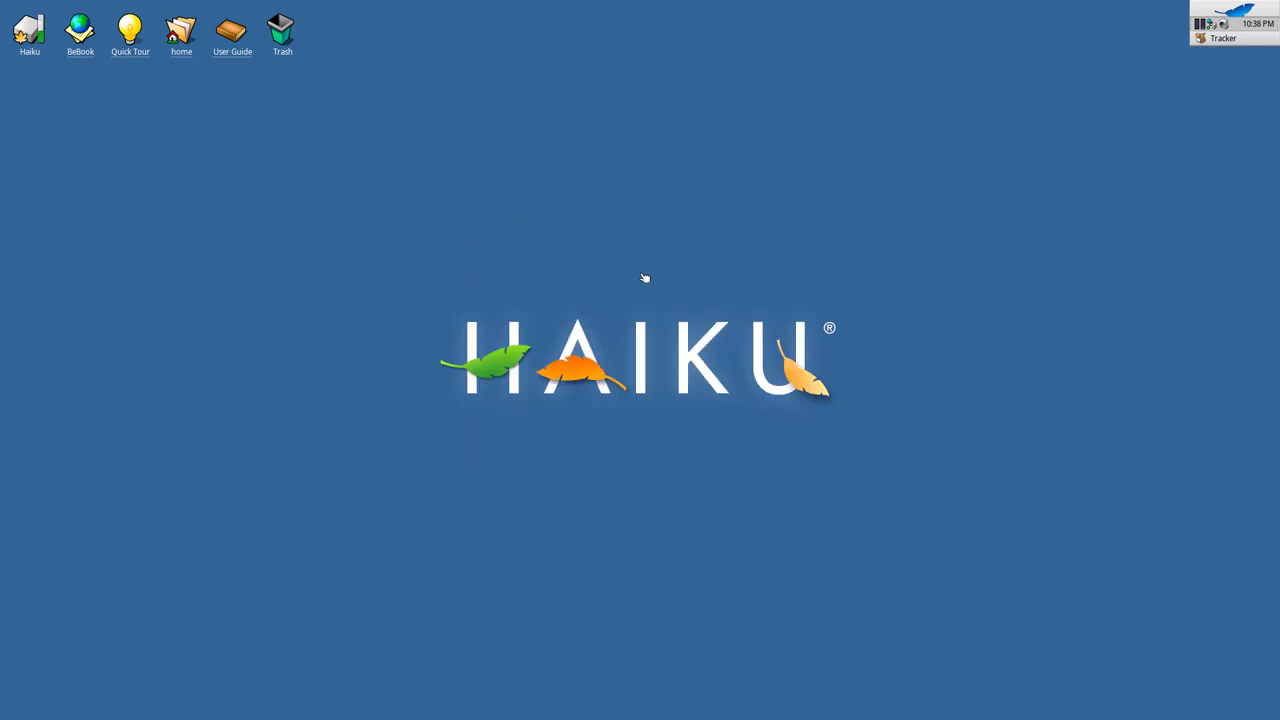